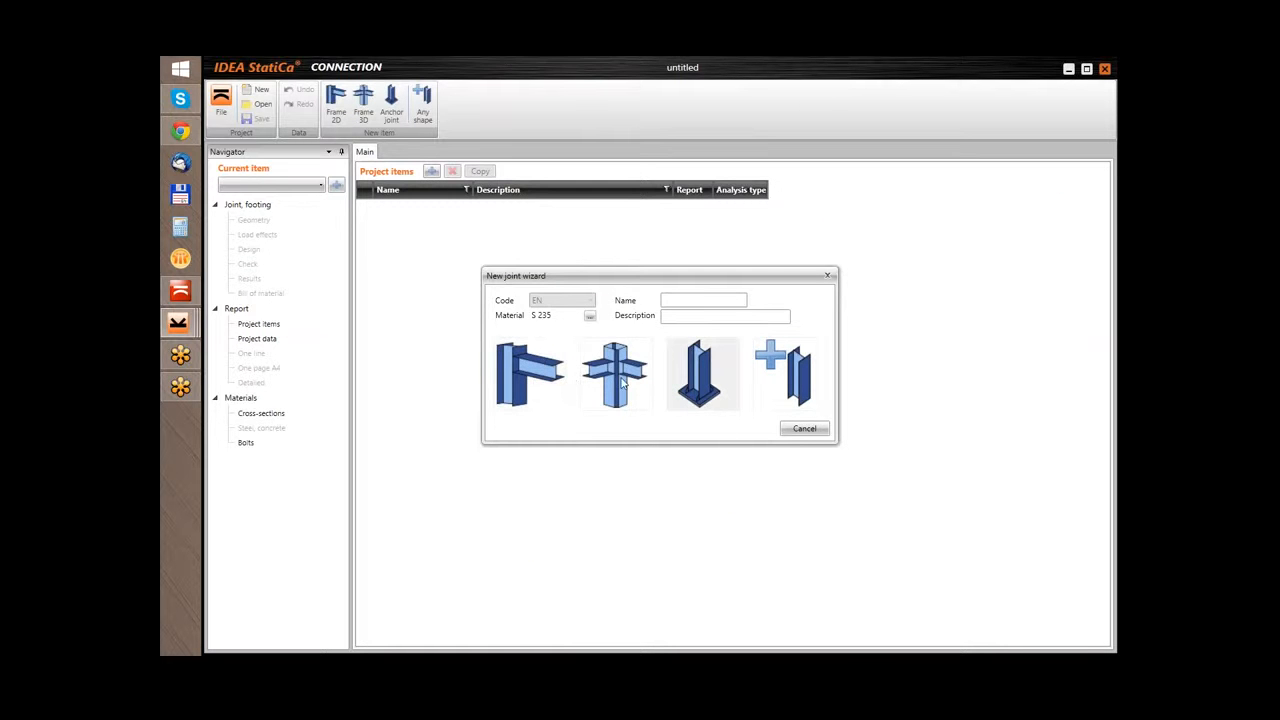
Create a new 2D frame joint using the topology with one beam framing into the side of a continuous column.
left_click(540, 374)
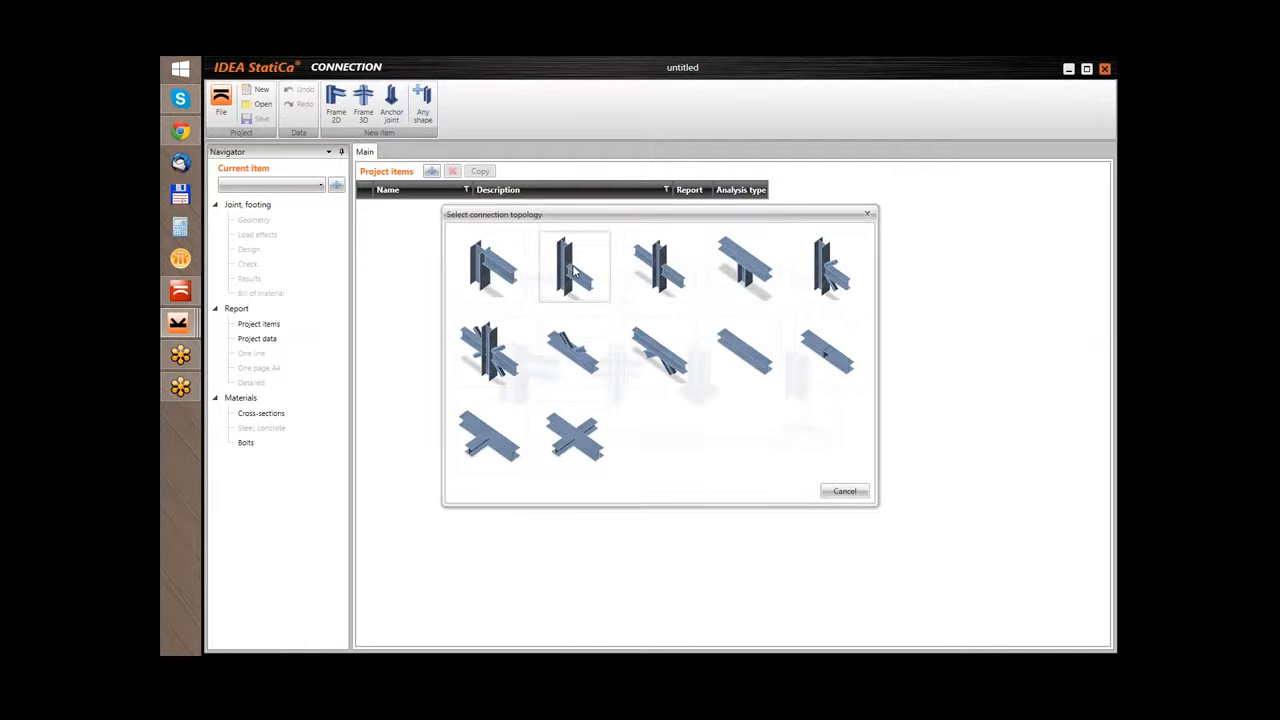
left_click(573, 268)
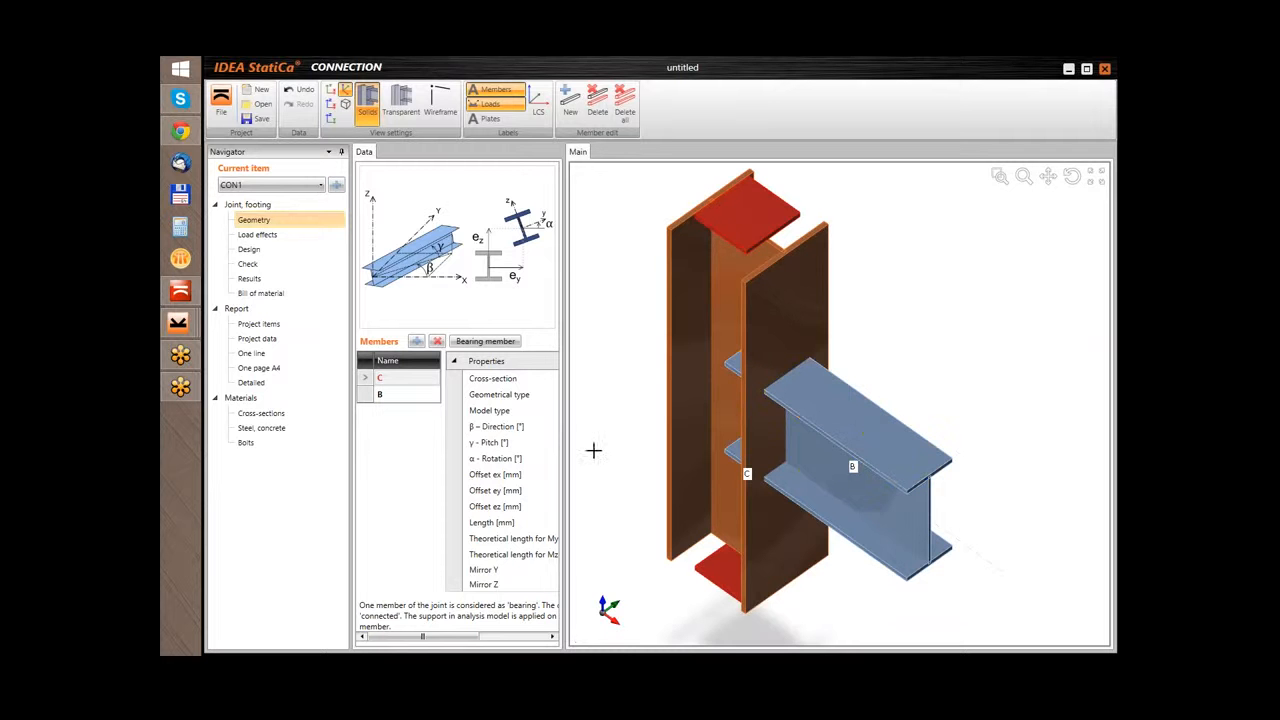
left_click_drag(626, 432, 627, 432)
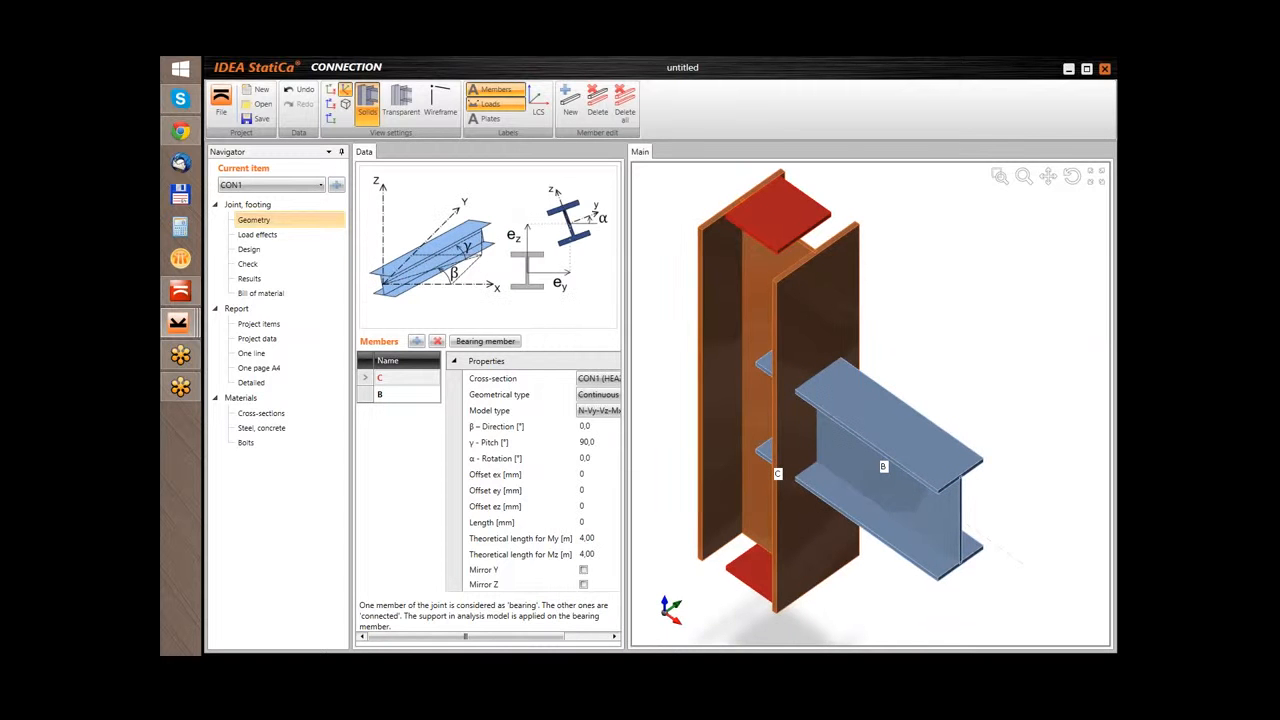
left_click(1072, 177)
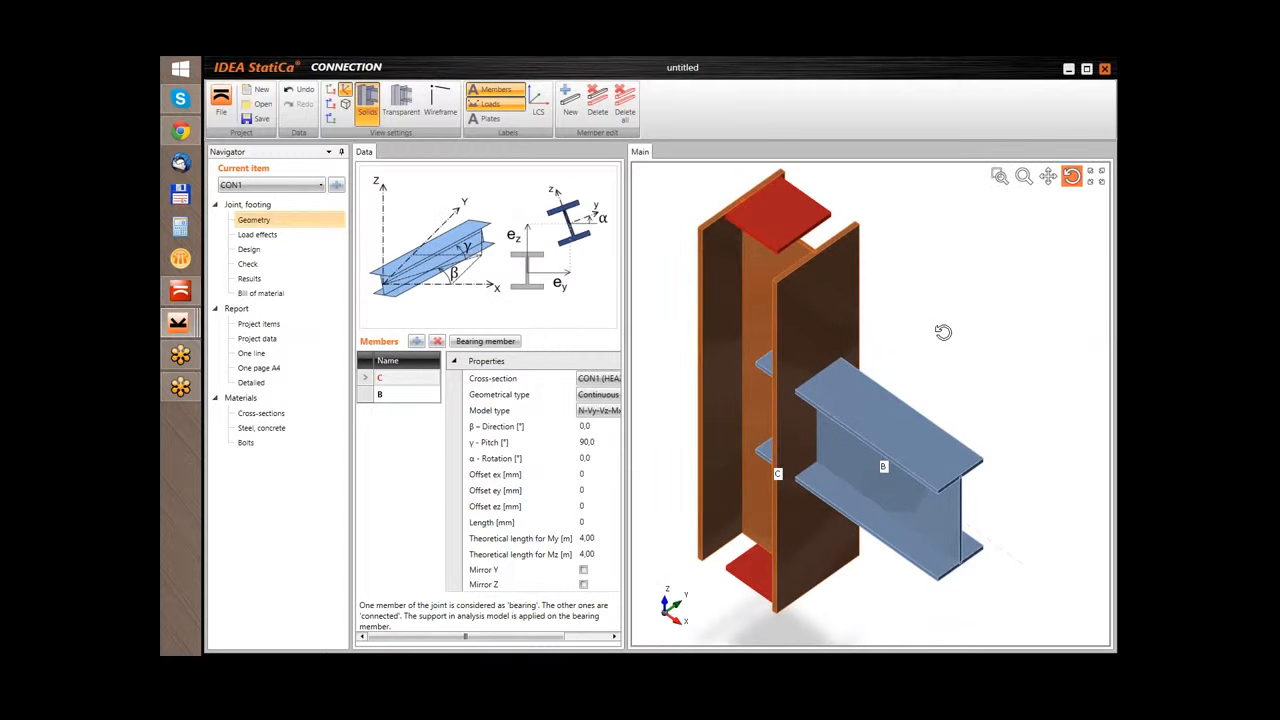
left_click_drag(943, 331, 854, 337)
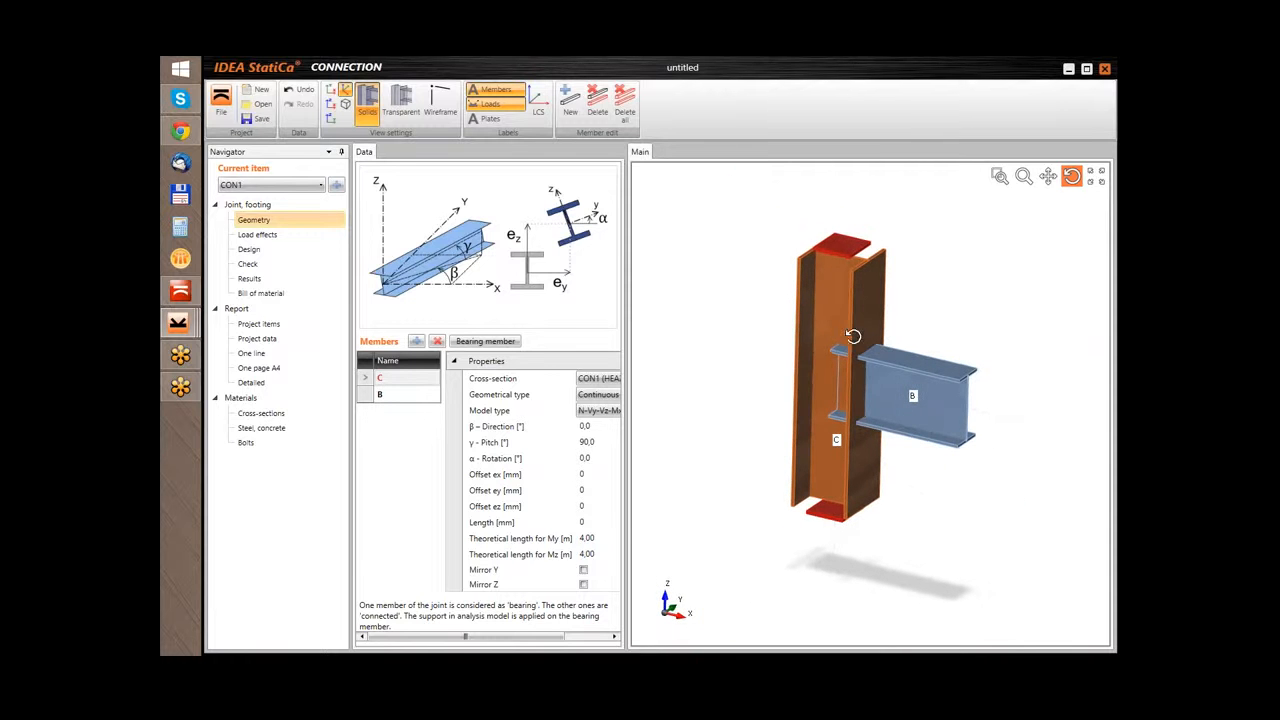
For load effect LE1, set the internal forces at the end of beam B to My 30 kNm and Vz -10 kN.
left_click(268, 239)
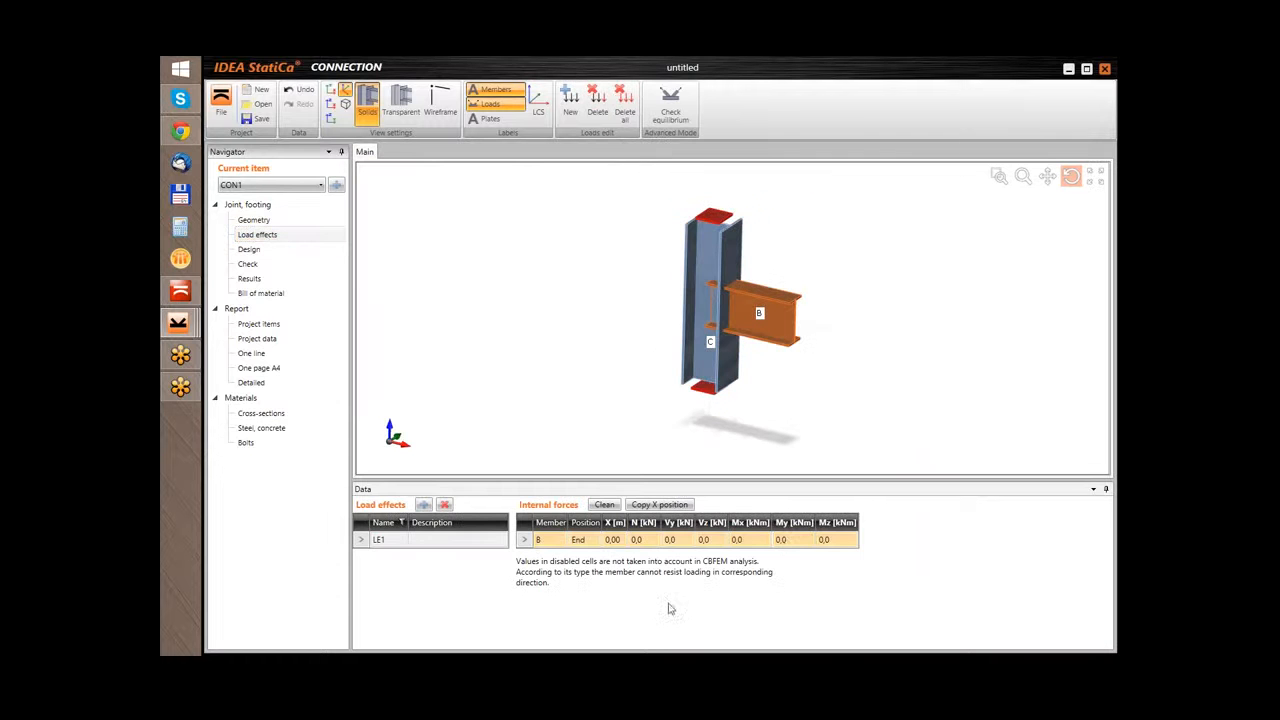
left_click(792, 541)
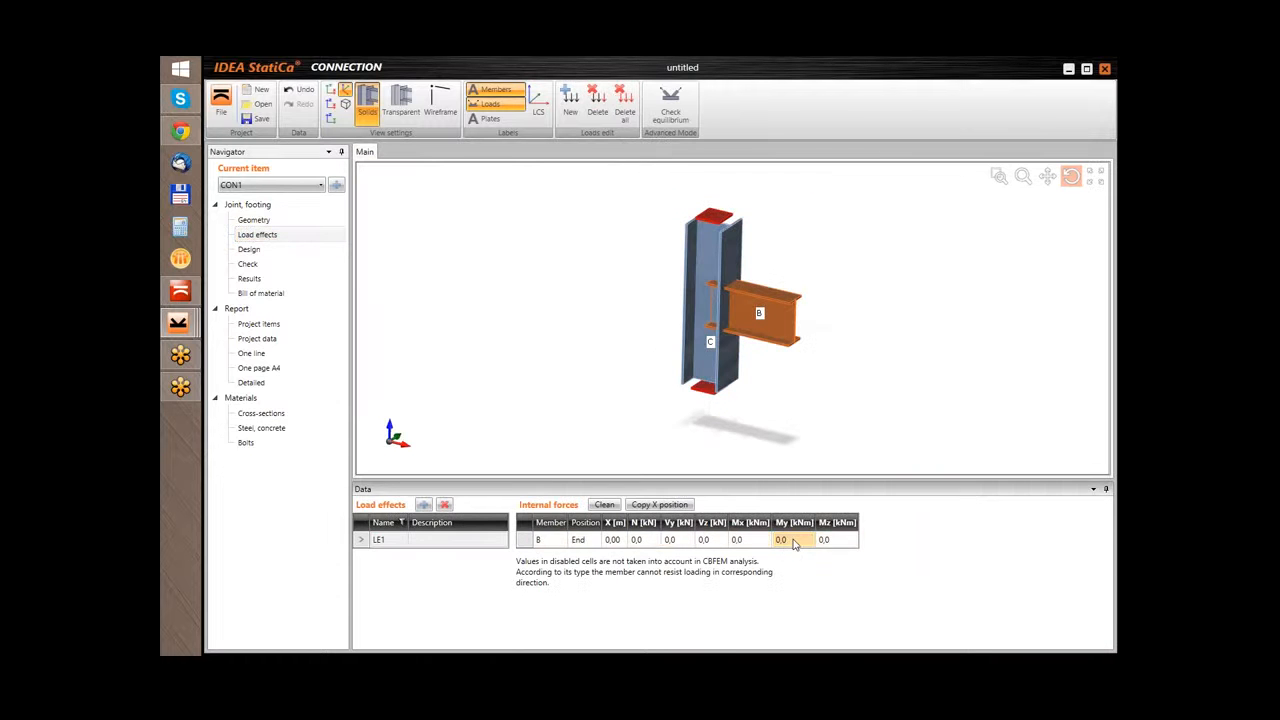
left_click(793, 541)
left_click(708, 540)
left_click(708, 540)
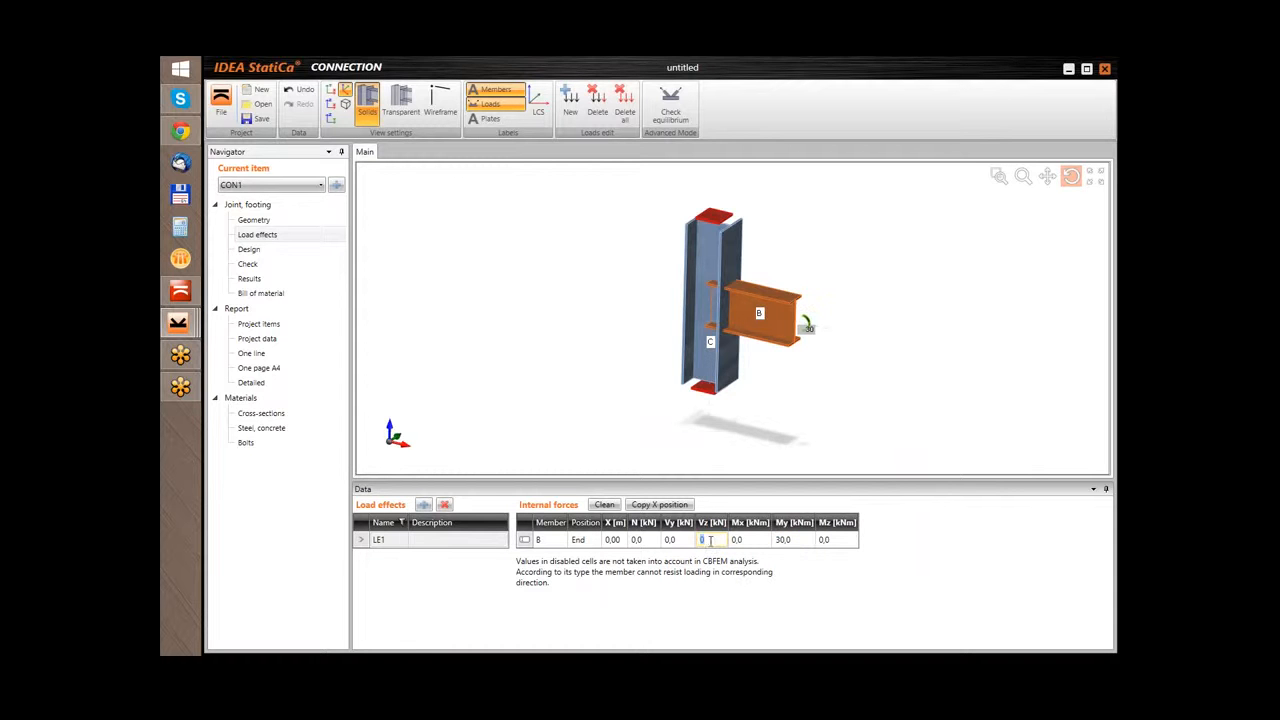
key("Return")
left_click(705, 541)
type("-1")
key("Return")
left_click(617, 305)
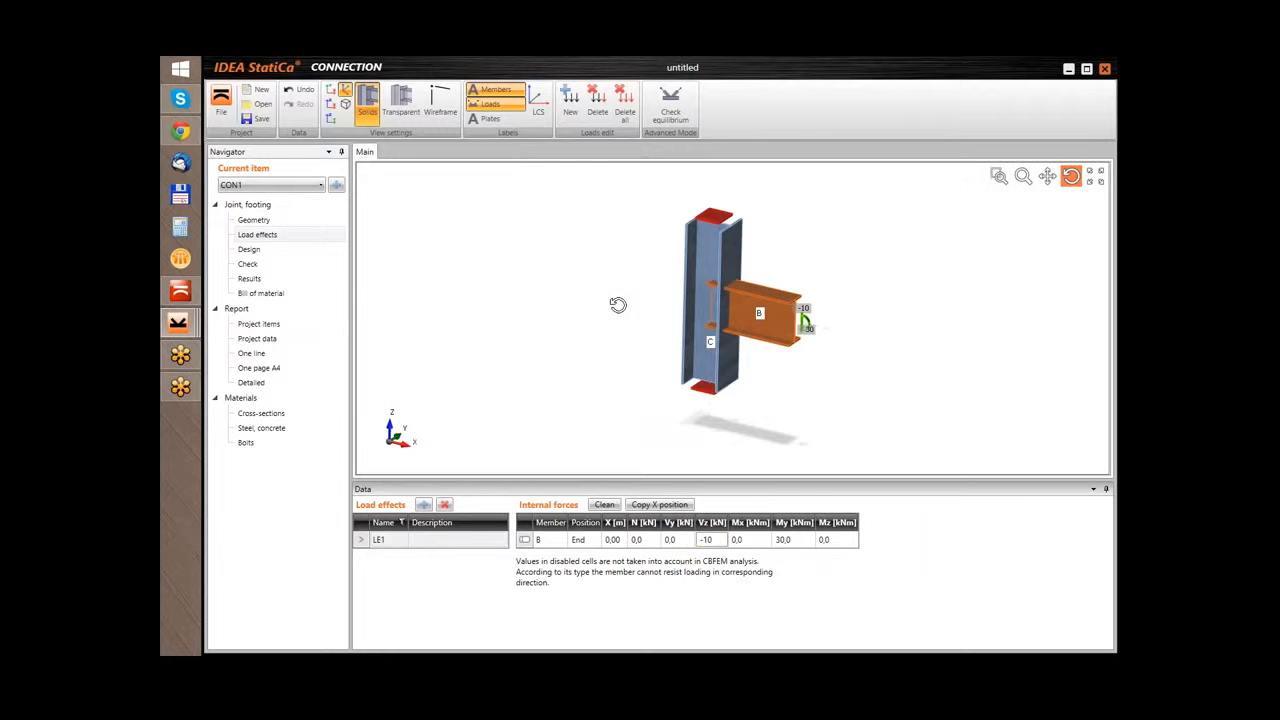
Start applying a design template to the joint and choose the M12 - 10.9 (DIN 6914) bolt assembly.
left_click(250, 250)
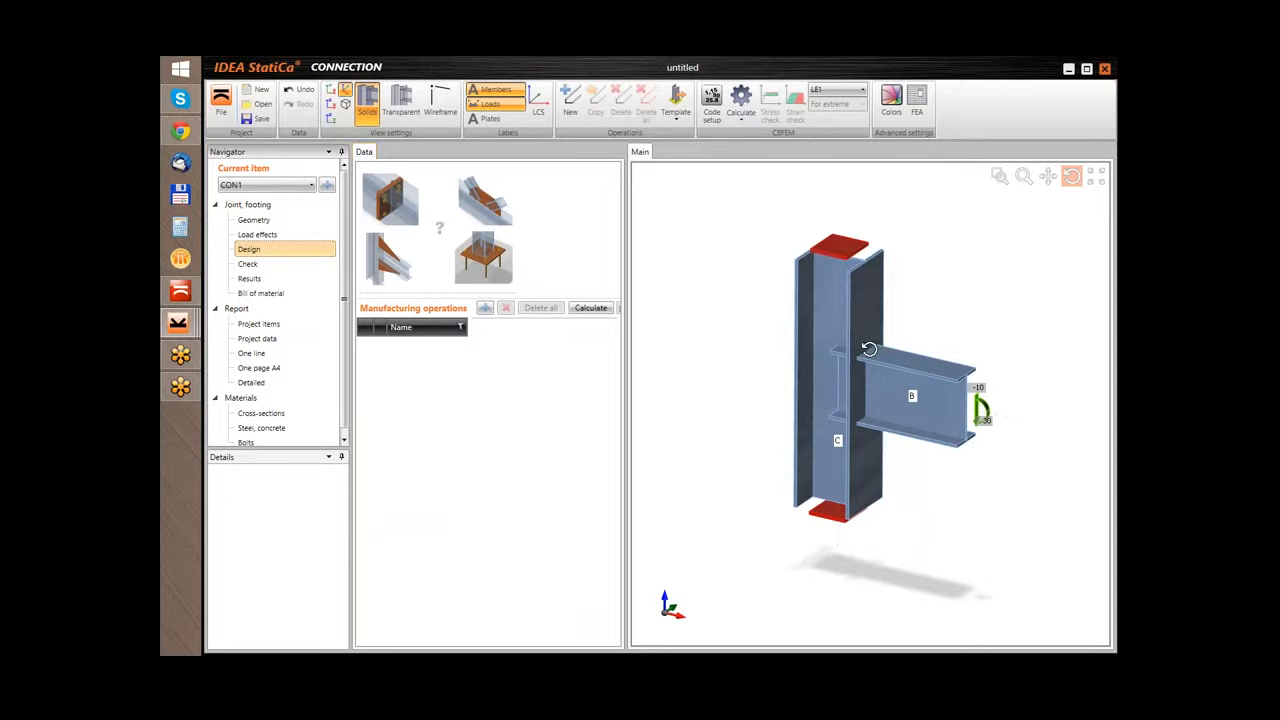
left_click(675, 105)
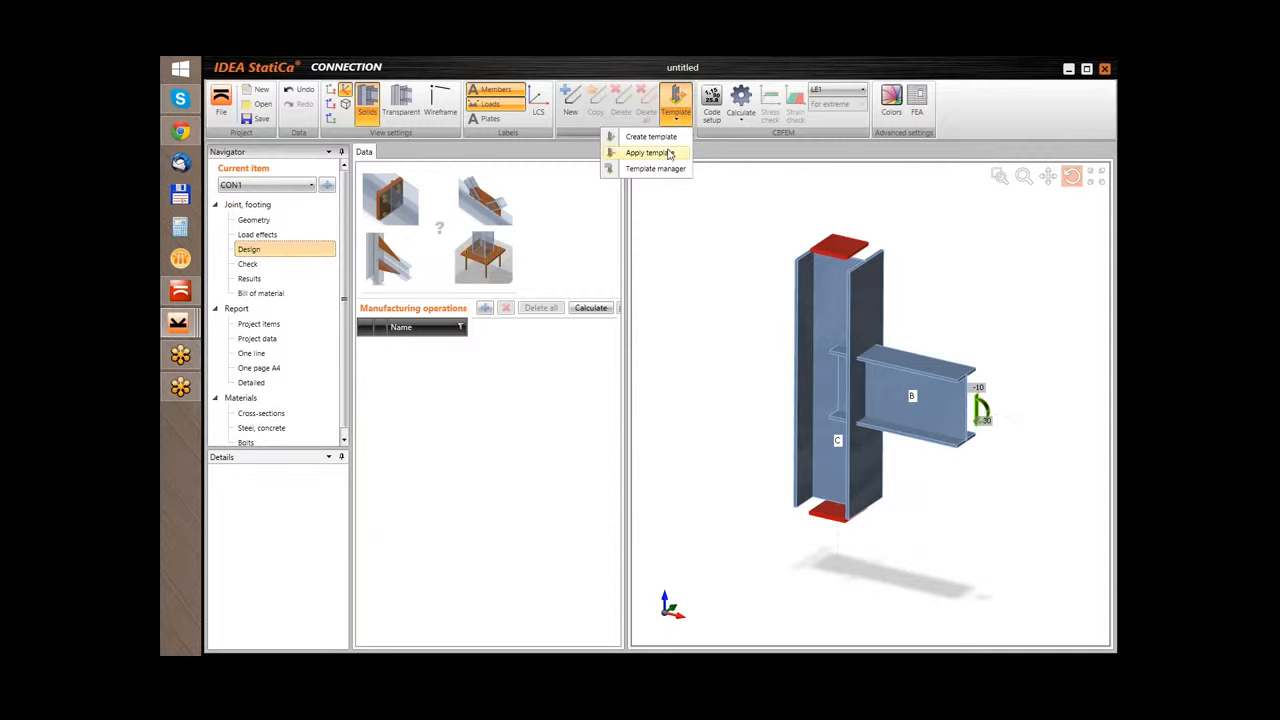
left_click(669, 153)
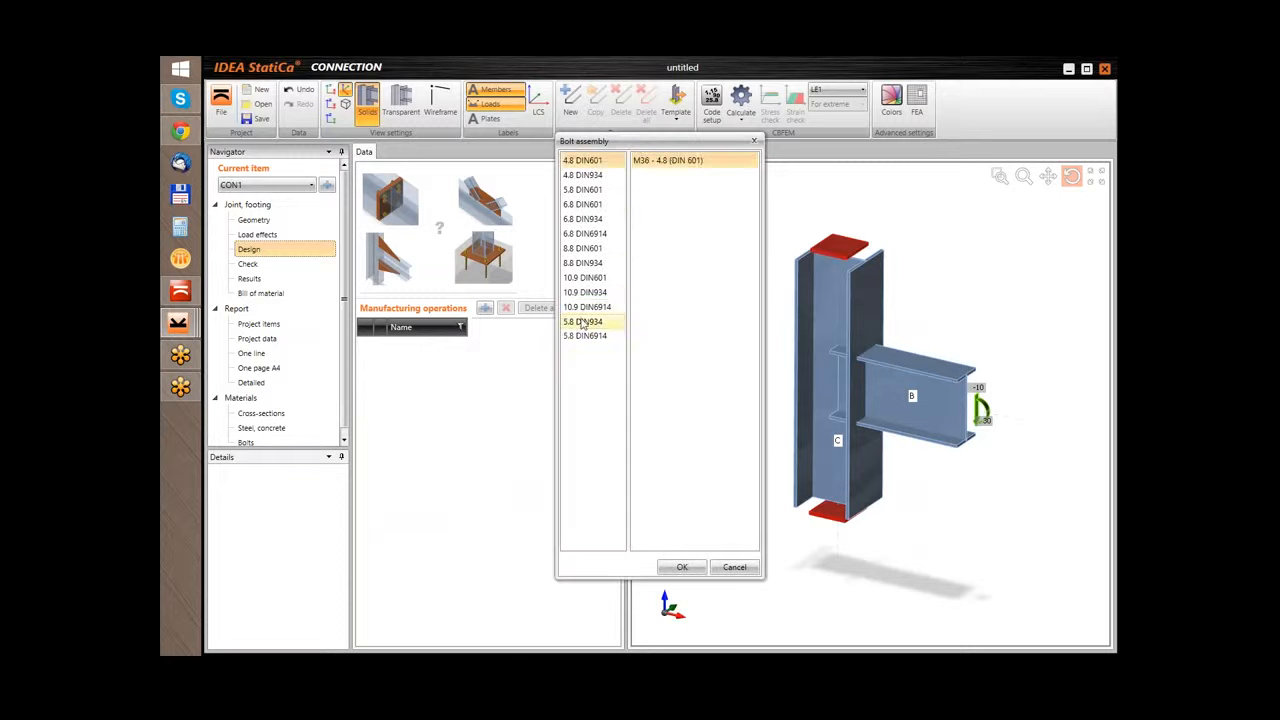
left_click(586, 307)
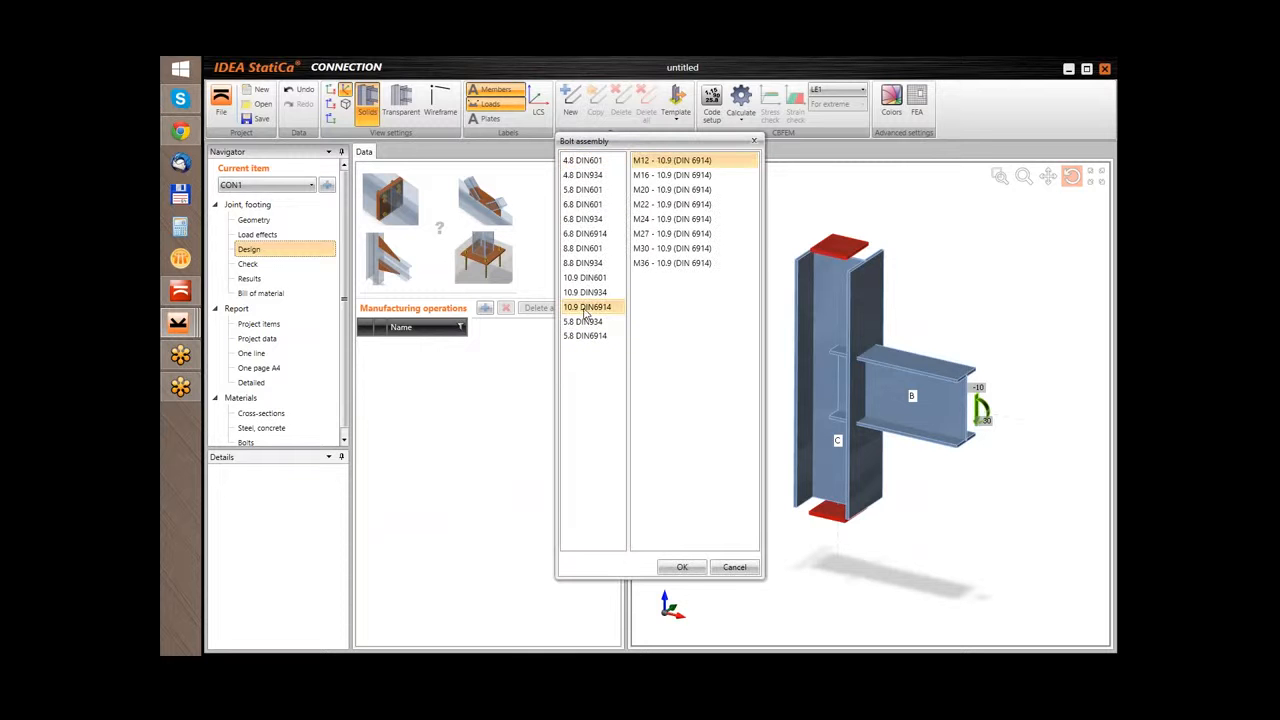
left_click(682, 567)
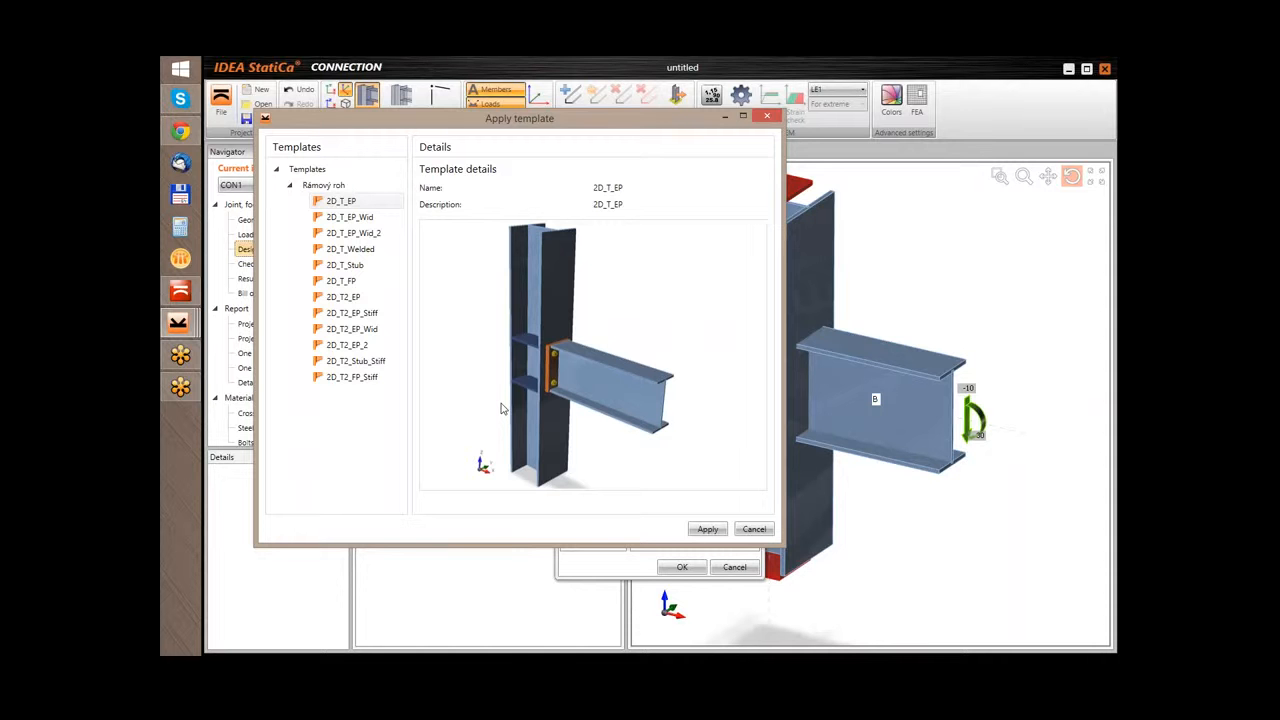
Compare the template previews and apply 2D_T_EP_Wid_2 to the joint with M12 - 10.9 (DIN 6914) bolts.
left_click(357, 220)
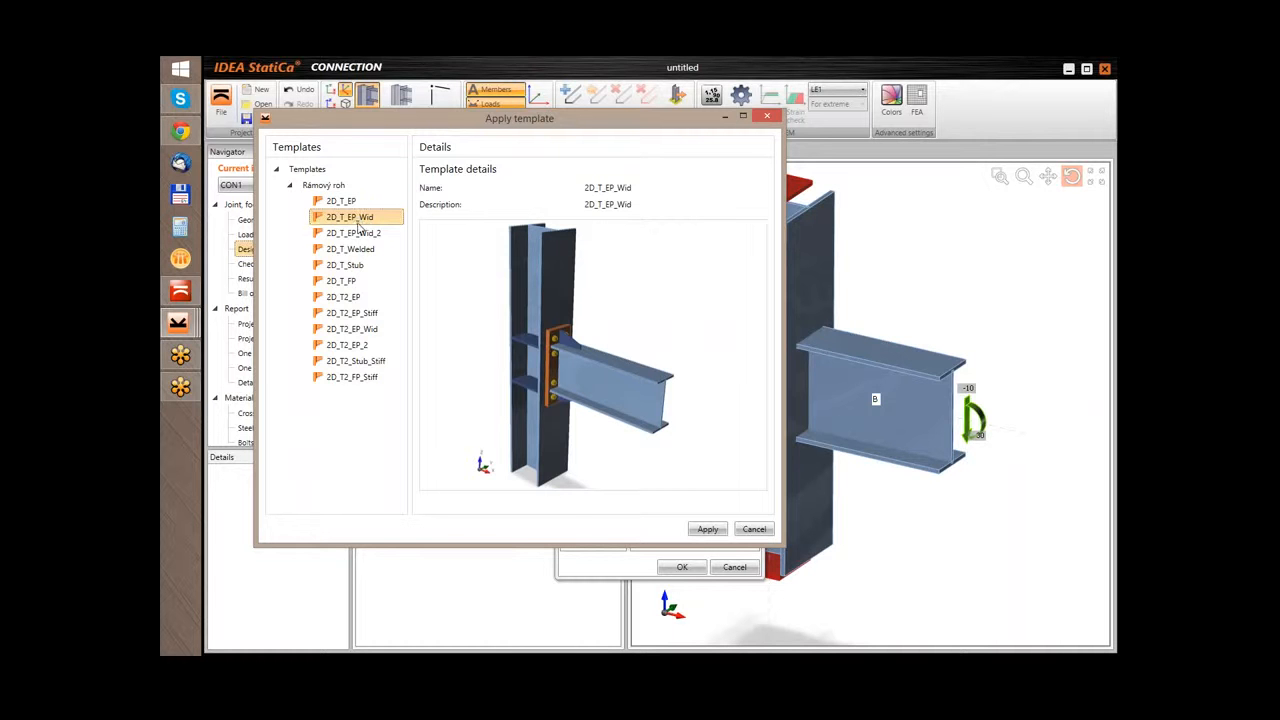
left_click(348, 249)
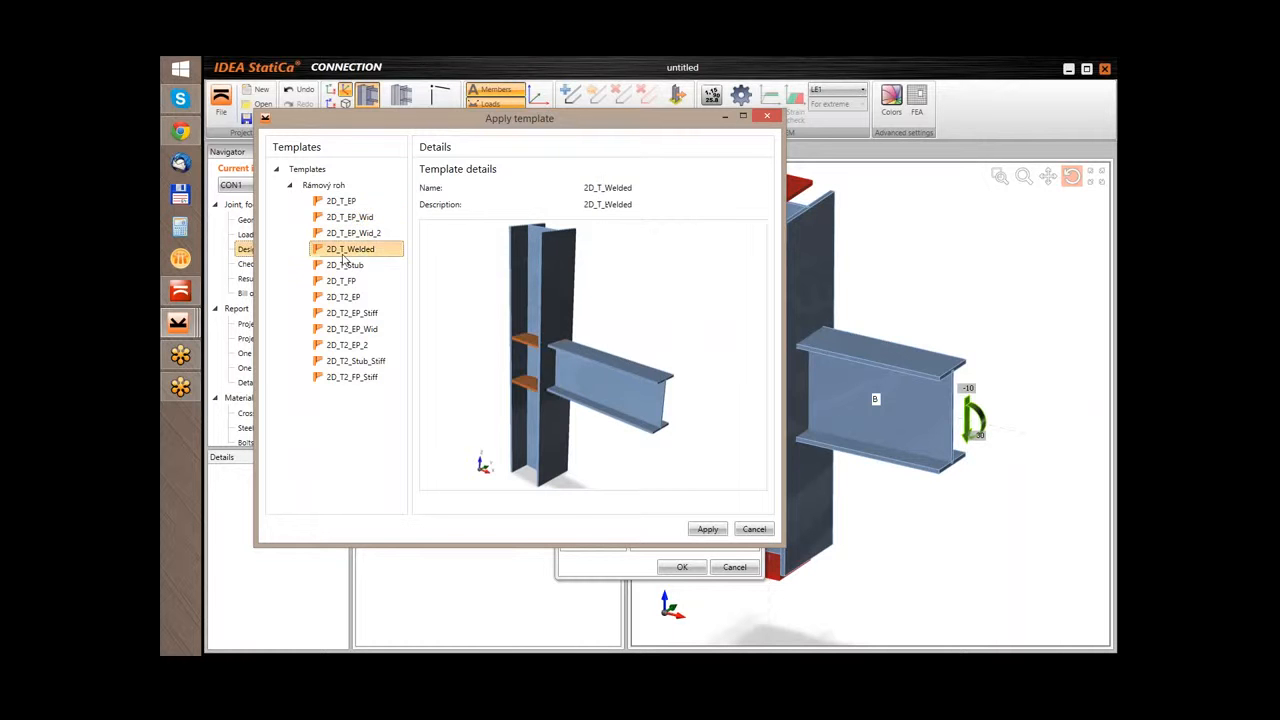
left_click(344, 264)
left_click(341, 281)
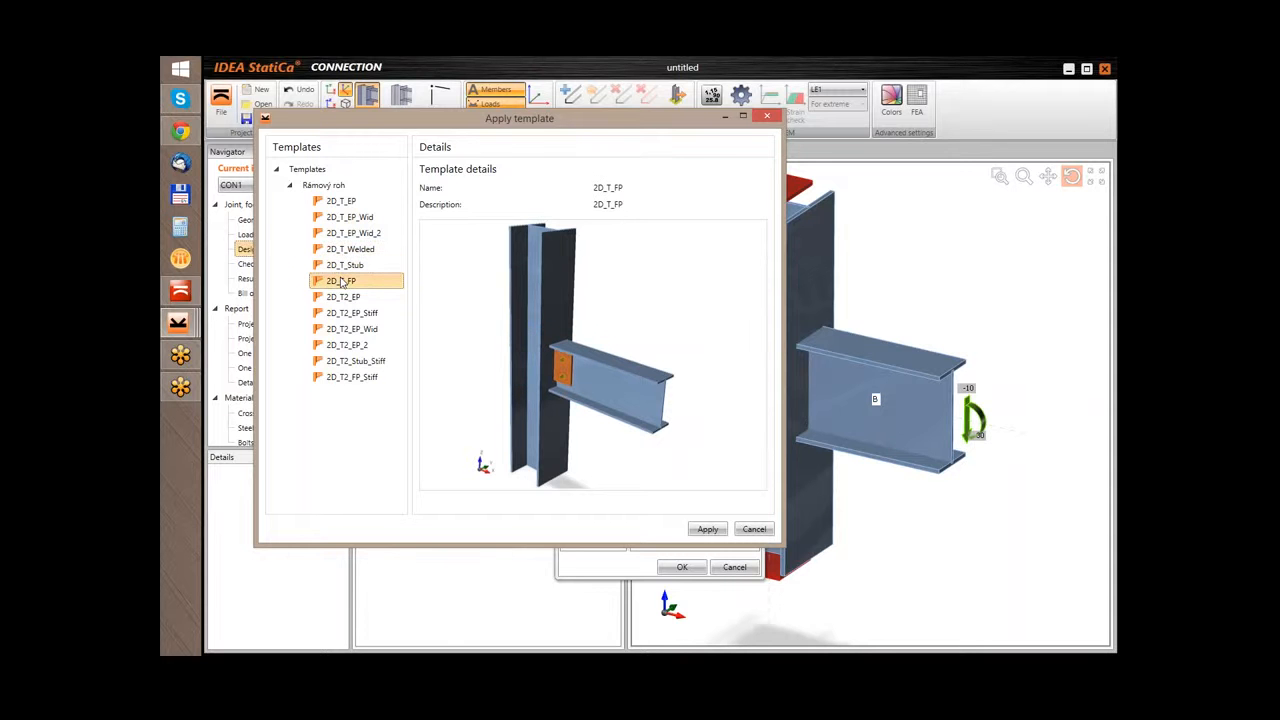
left_click(353, 234)
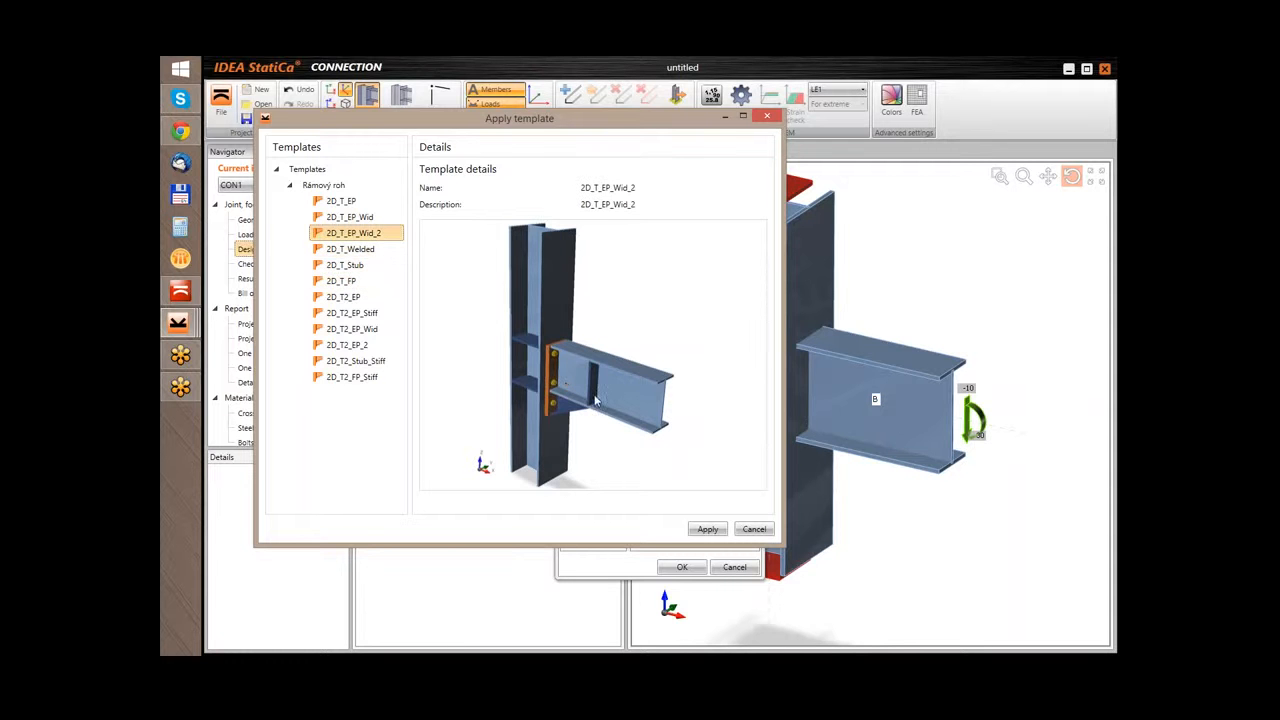
left_click(712, 529)
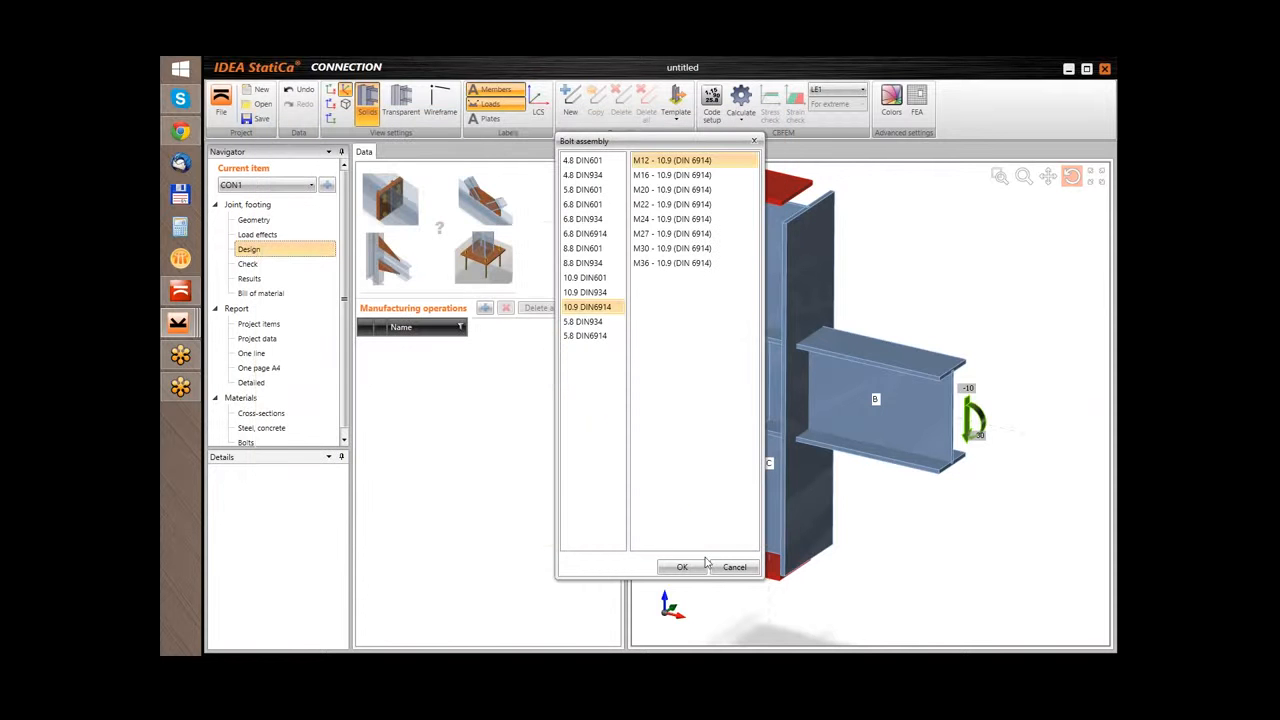
left_click(682, 566)
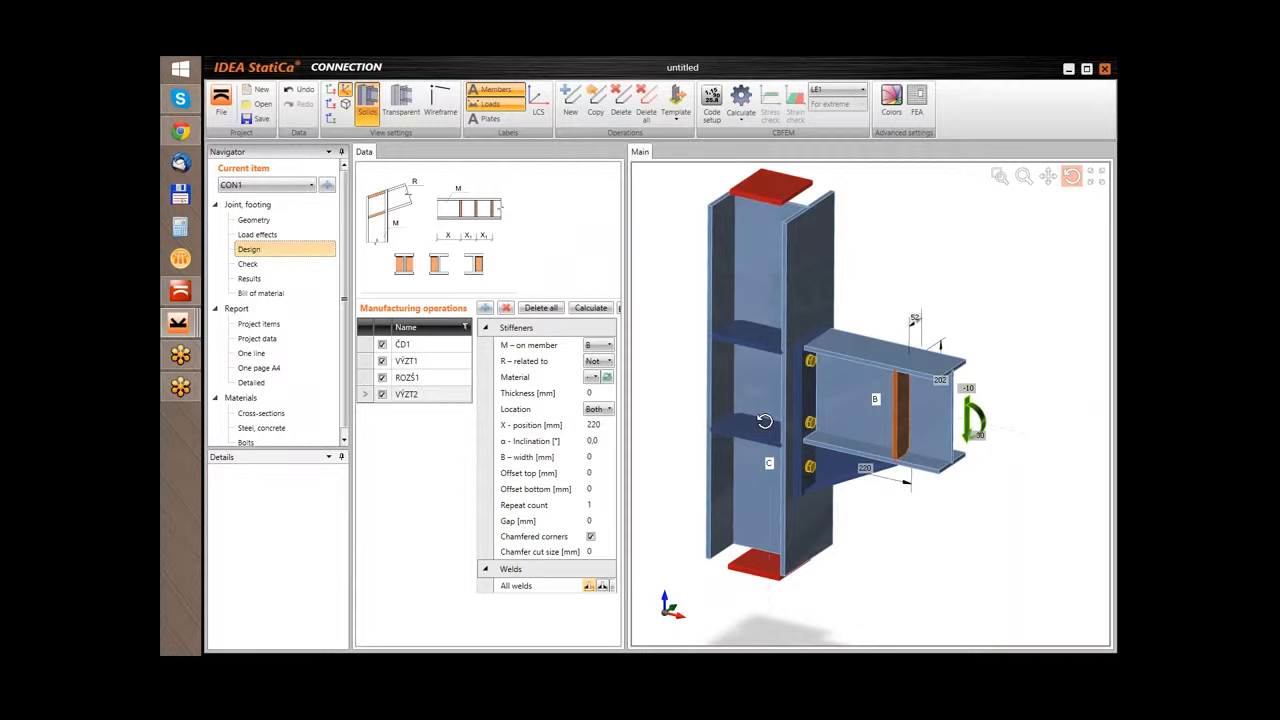
Inspect the generated end plate, widener and stiffeners, and run the CBFEM calculation for the joint check.
left_click_drag(856, 475, 966, 416)
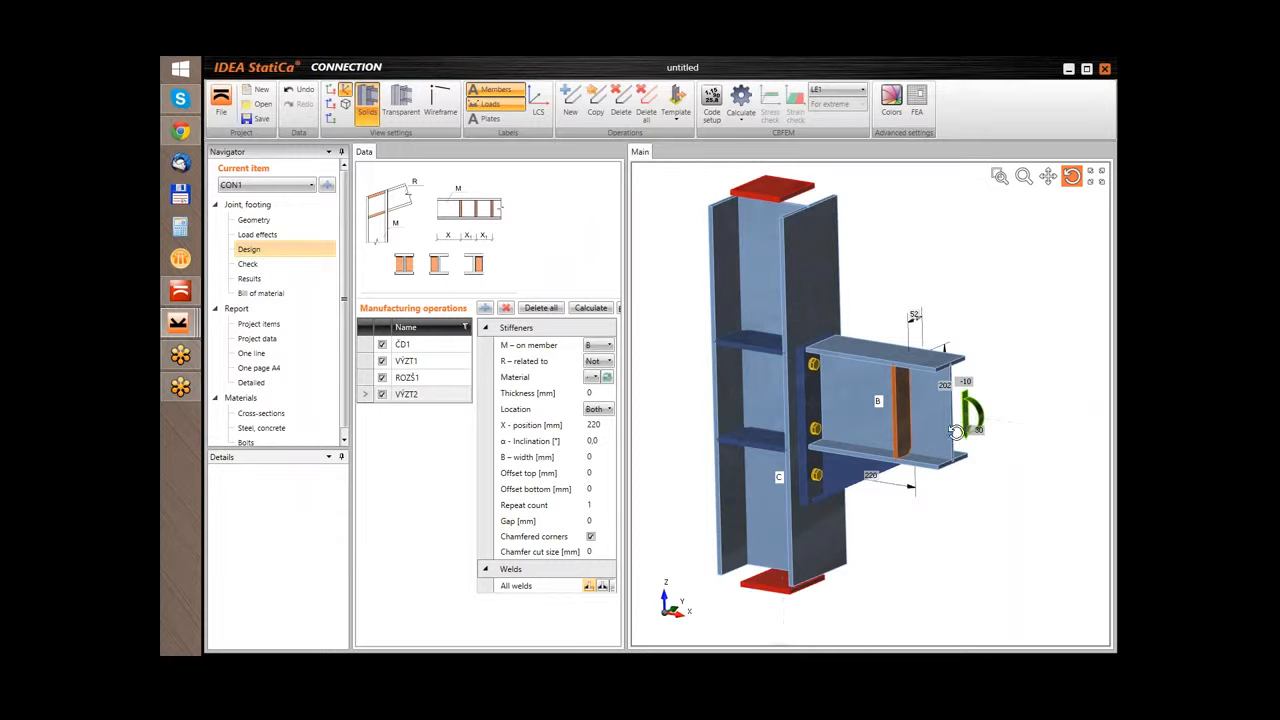
left_click_drag(957, 432, 824, 386)
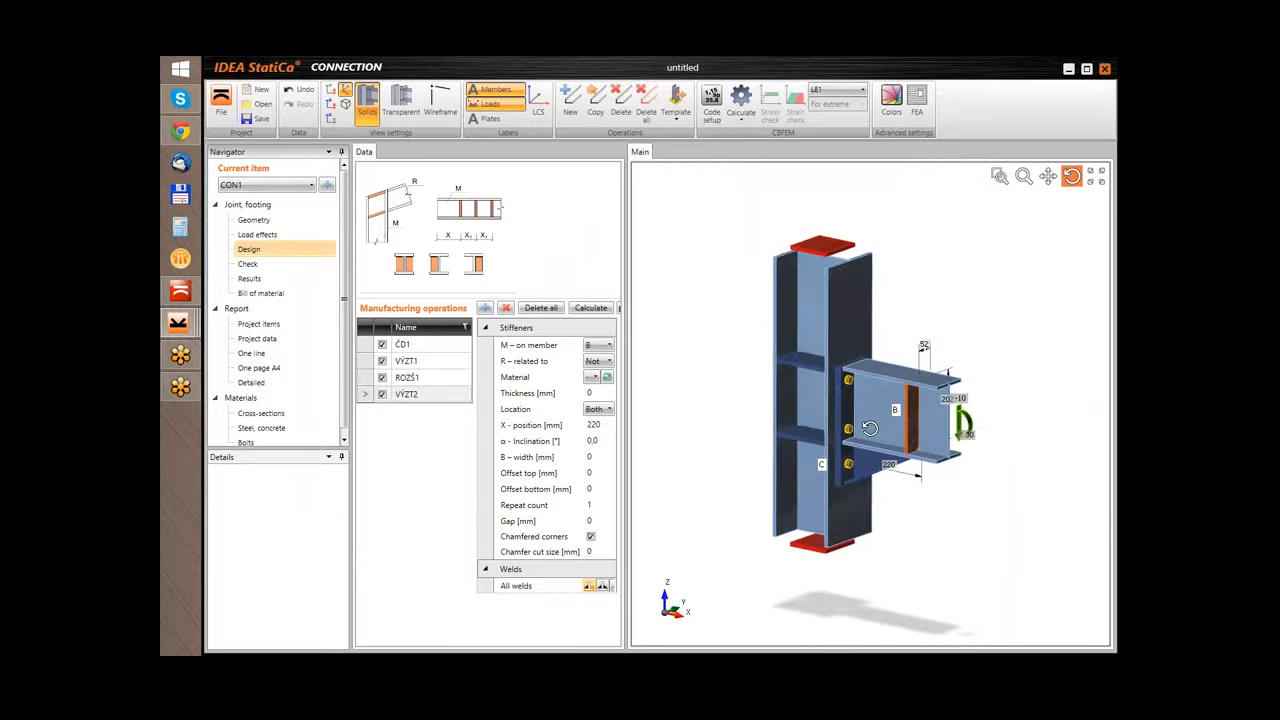
left_click(252, 265)
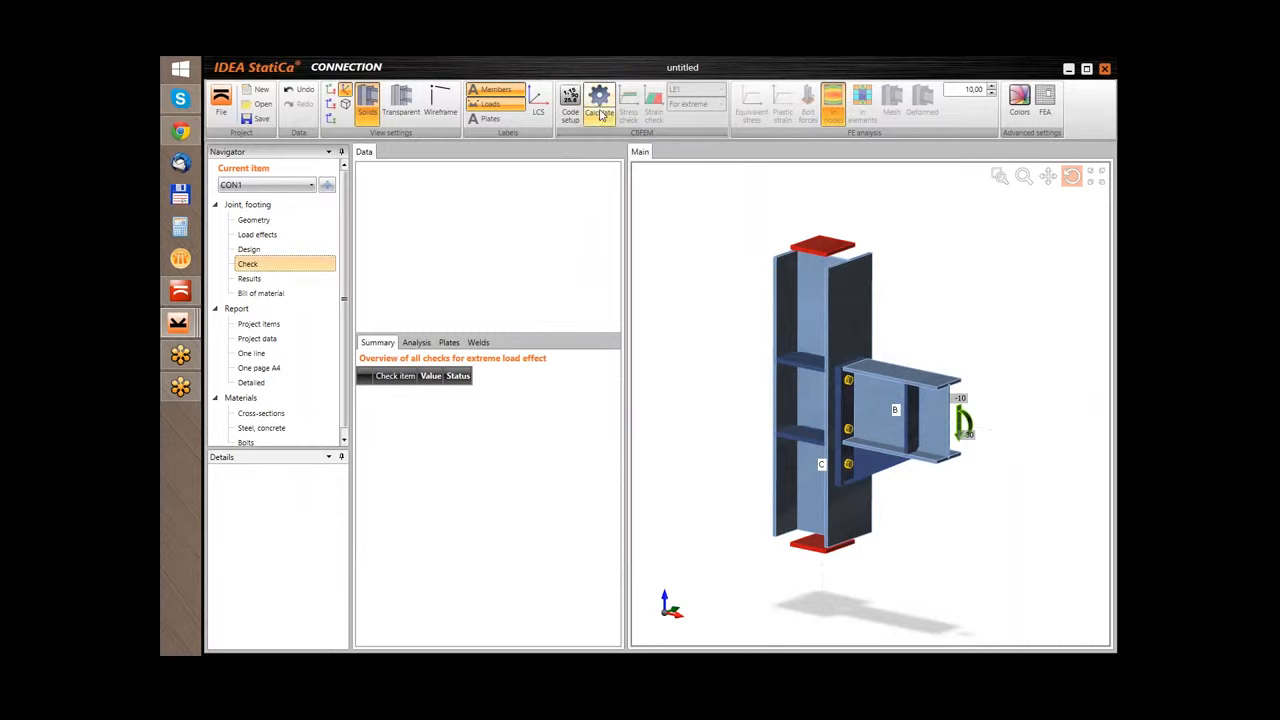
left_click(598, 98)
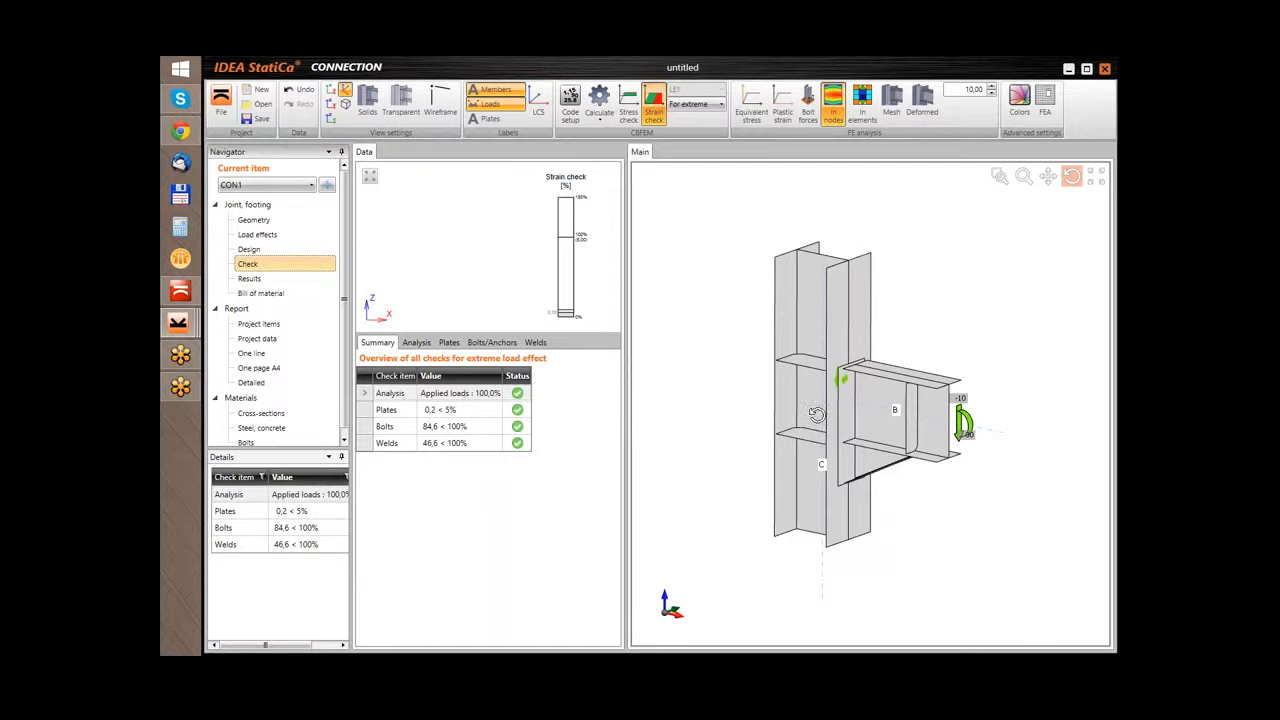
Display the equivalent stress on the joint model and examine it from several angles.
left_click_drag(772, 330, 794, 418)
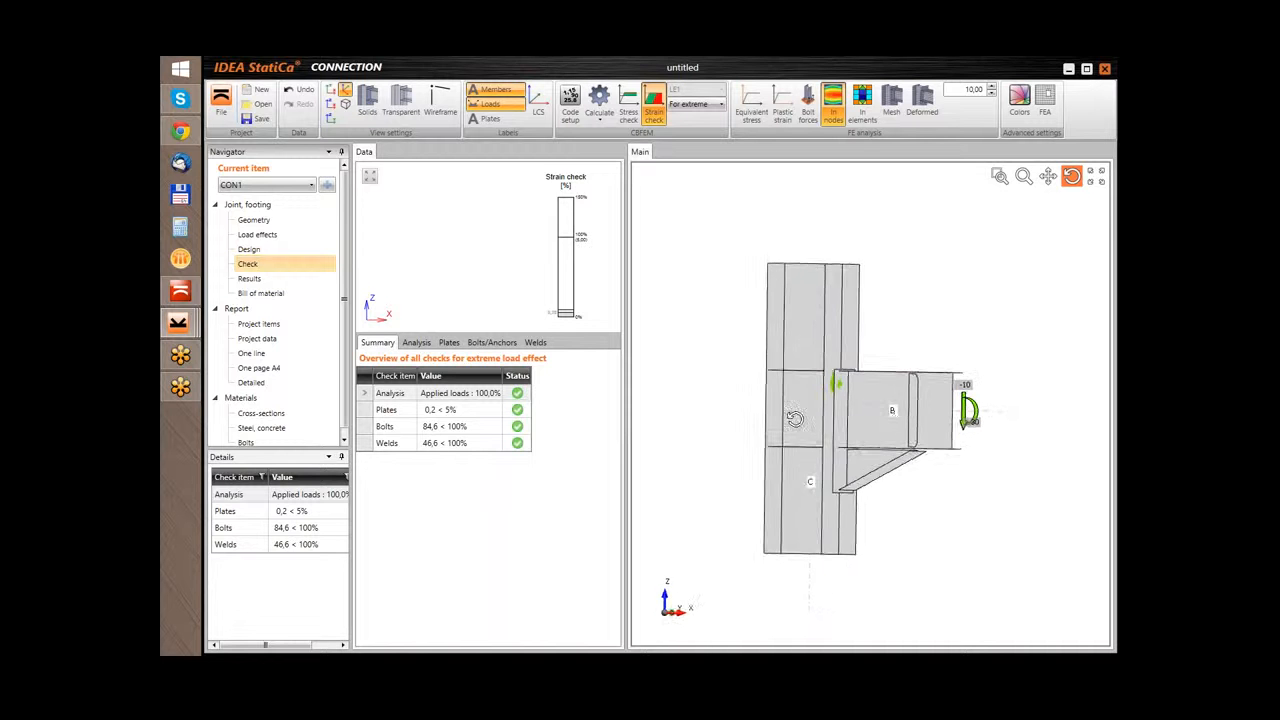
left_click_drag(783, 356, 858, 394)
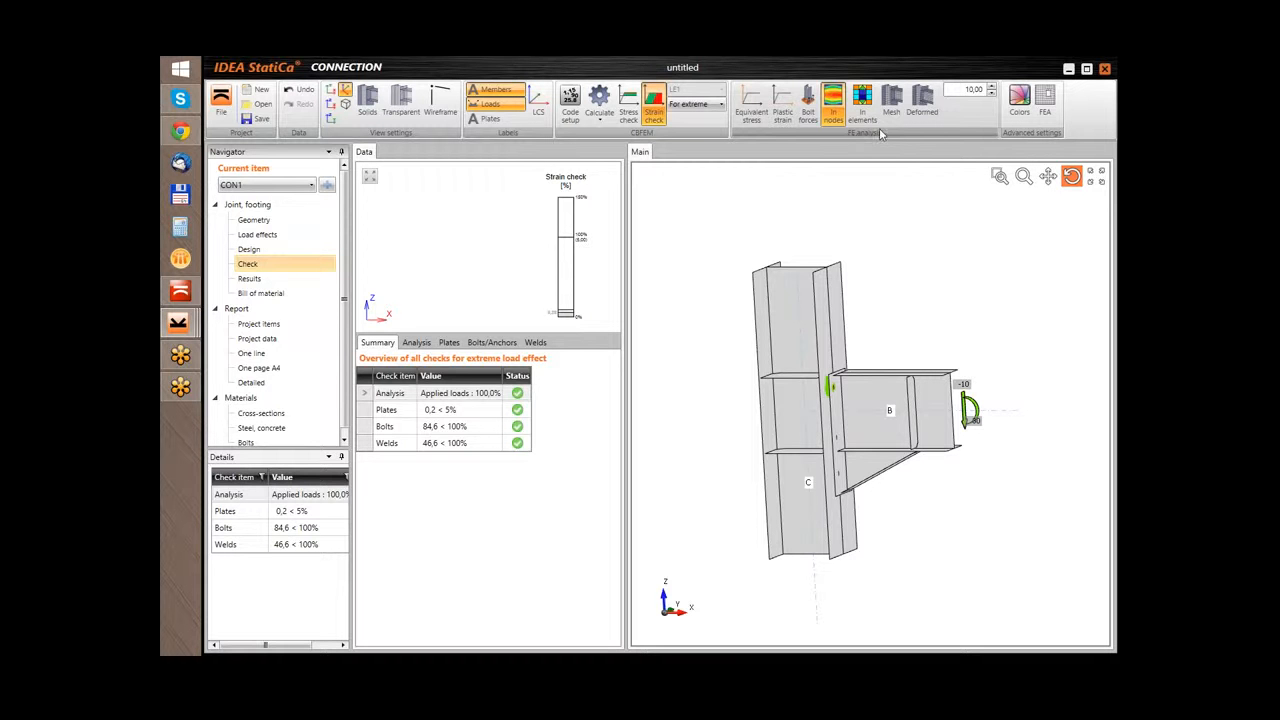
left_click(753, 110)
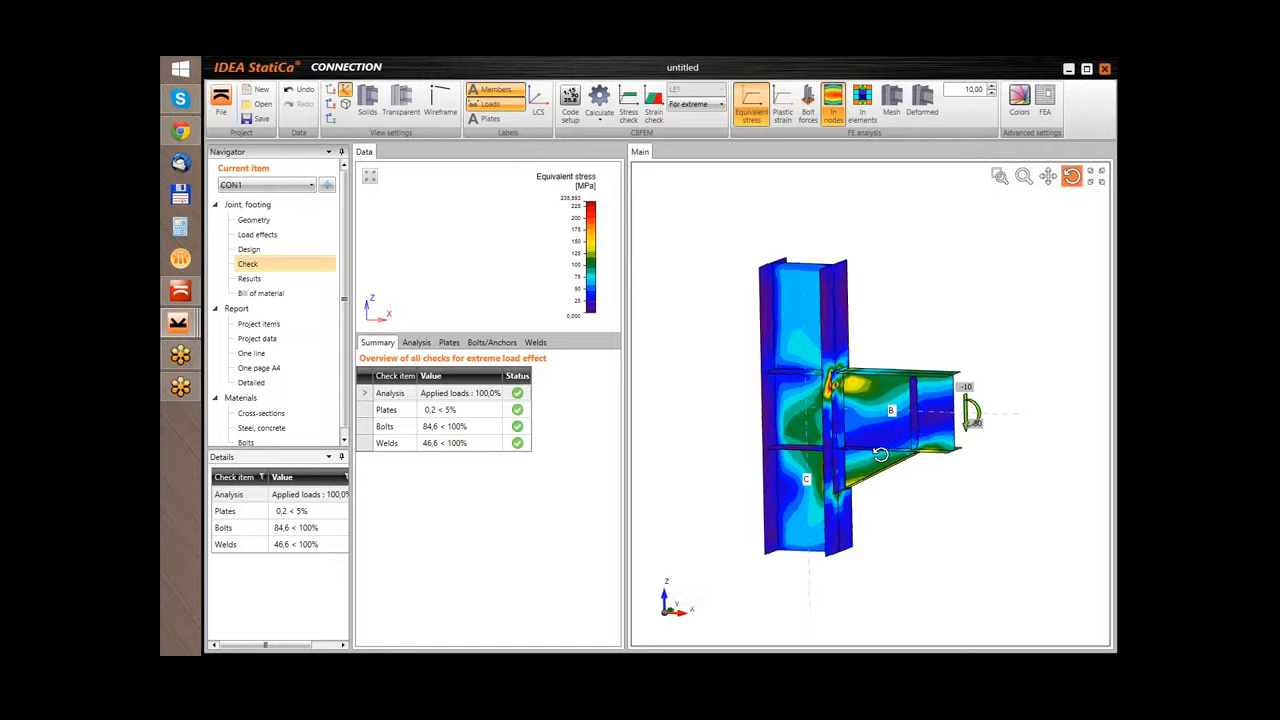
left_click_drag(880, 455, 800, 359)
Show the deformed shape with the finite element mesh and examine it in side elevation.
left_click(924, 98)
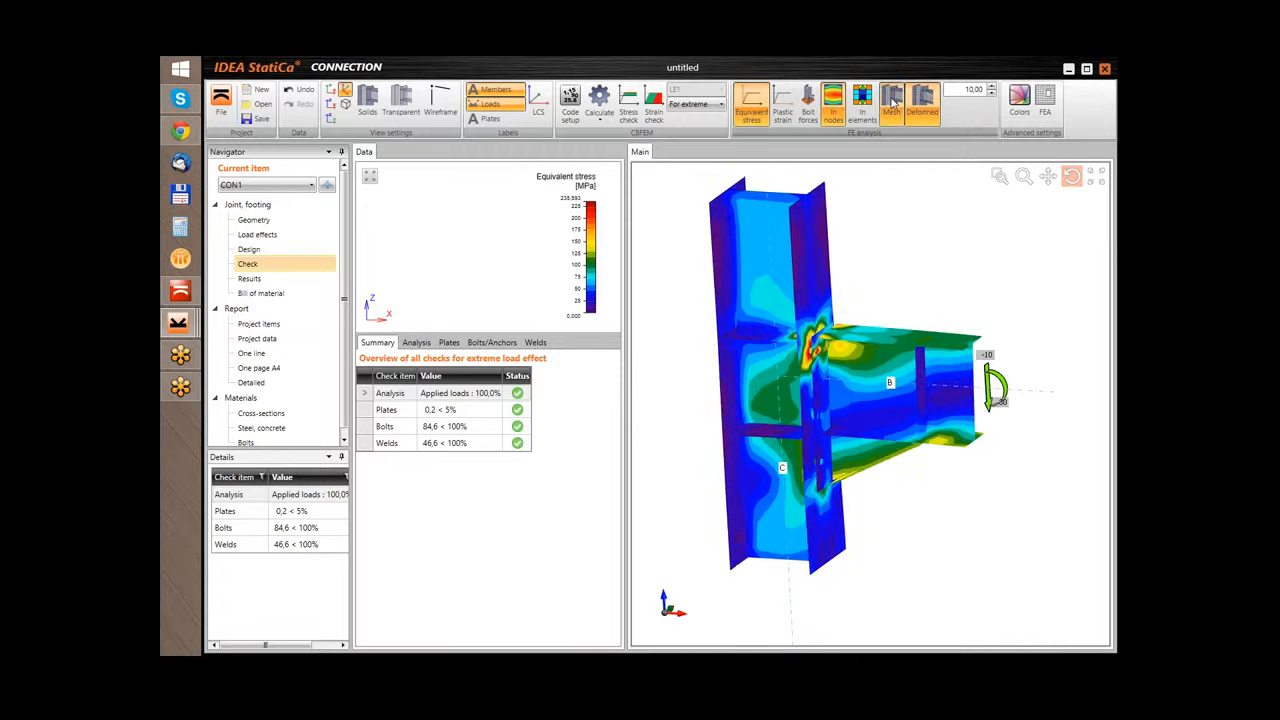
left_click(893, 103)
left_click_drag(776, 271, 845, 378)
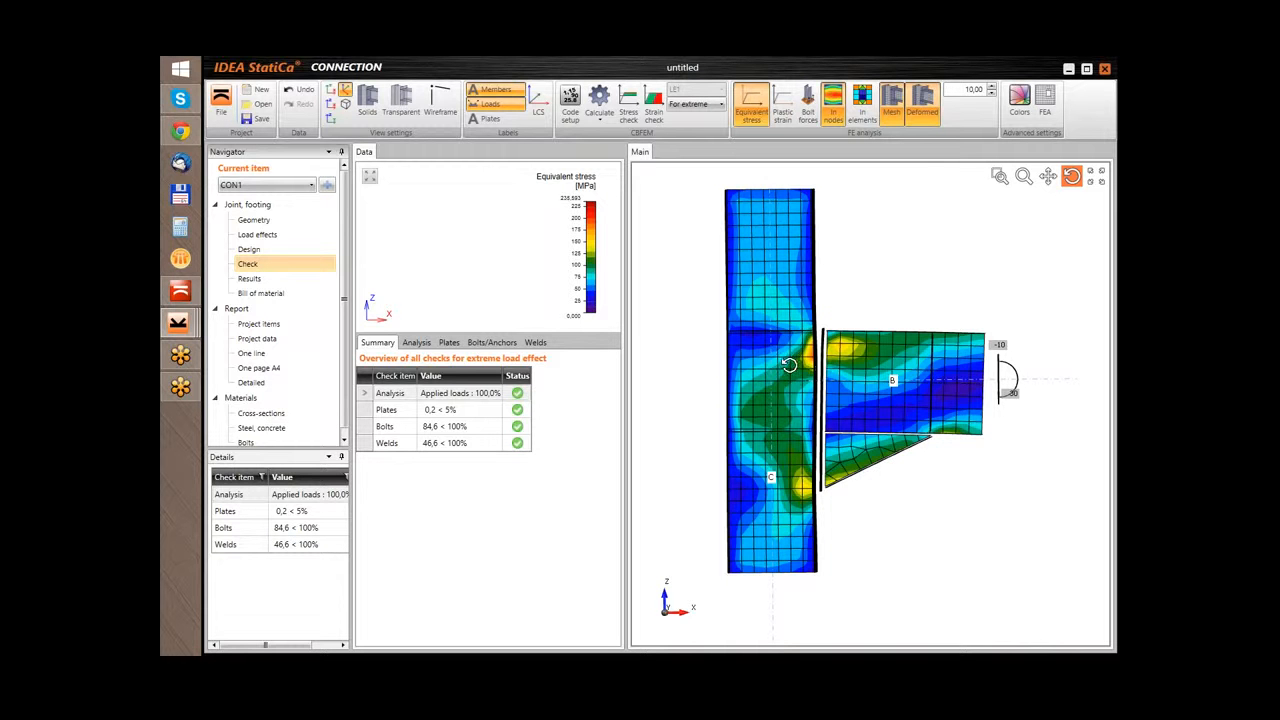
Display the bolt forces on the stress model and examine them around the end plate.
left_click(808, 110)
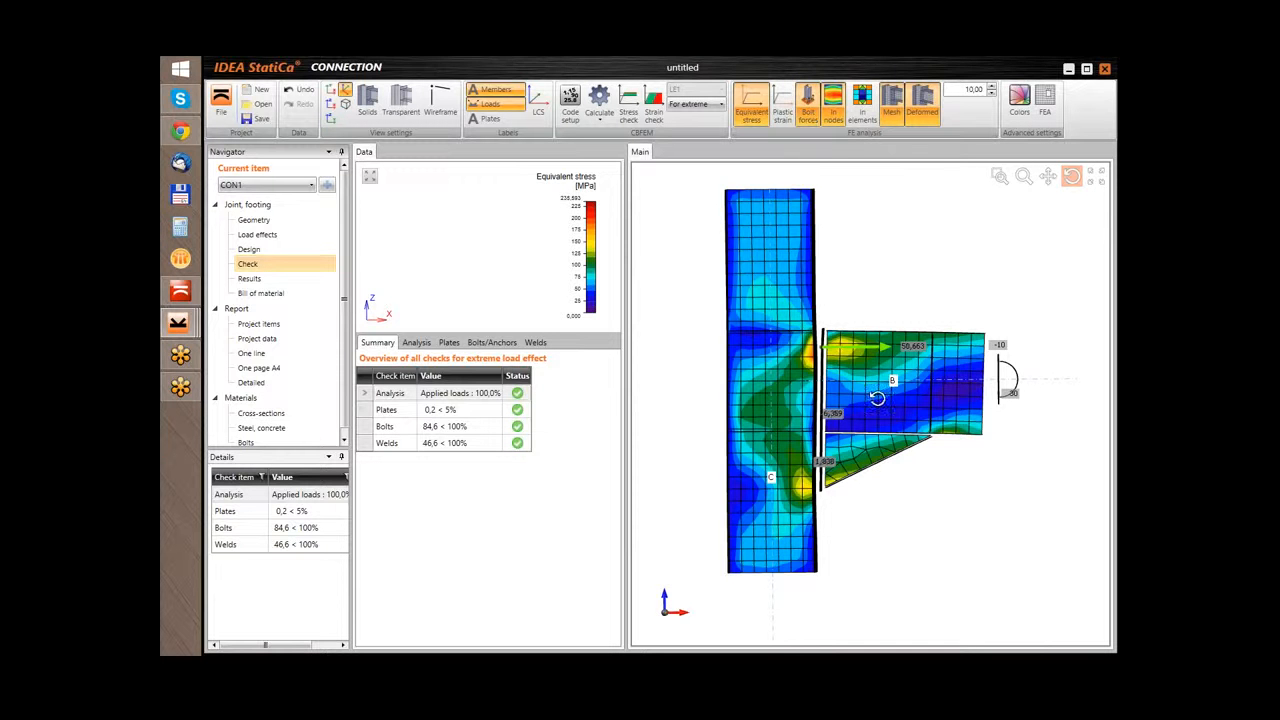
left_click_drag(875, 397, 845, 366)
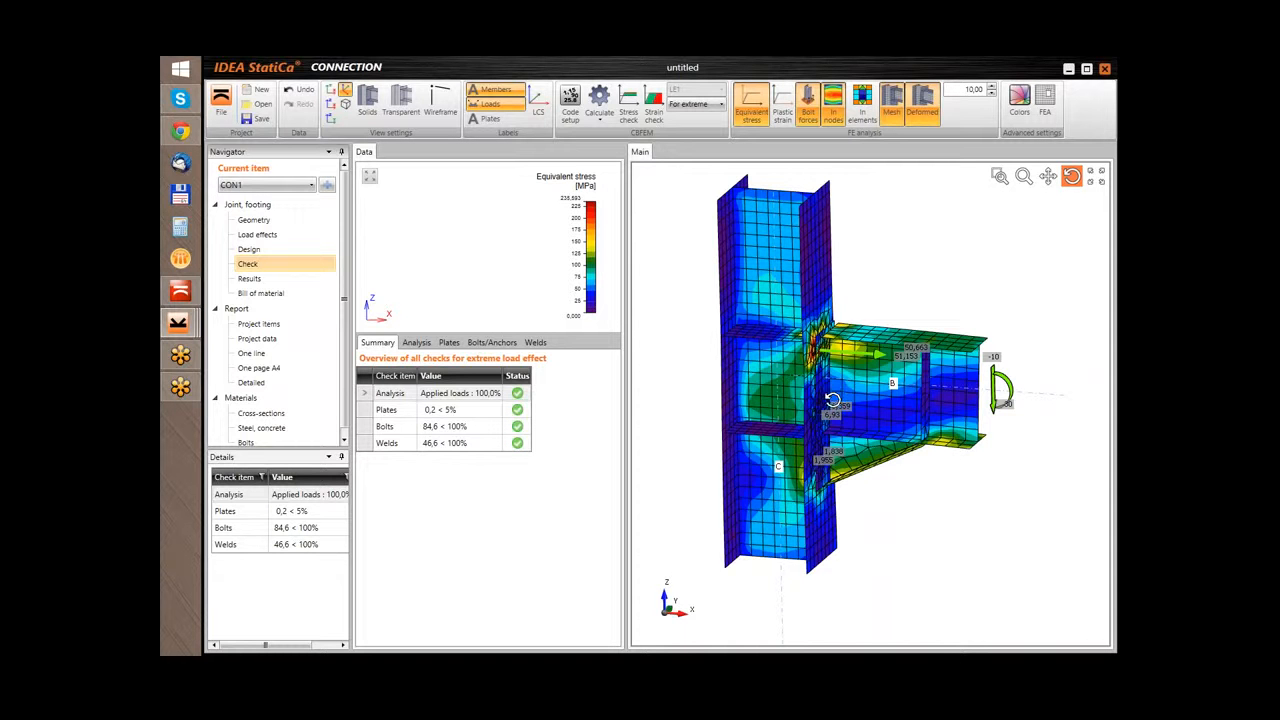
scroll(838, 385, "up", 3)
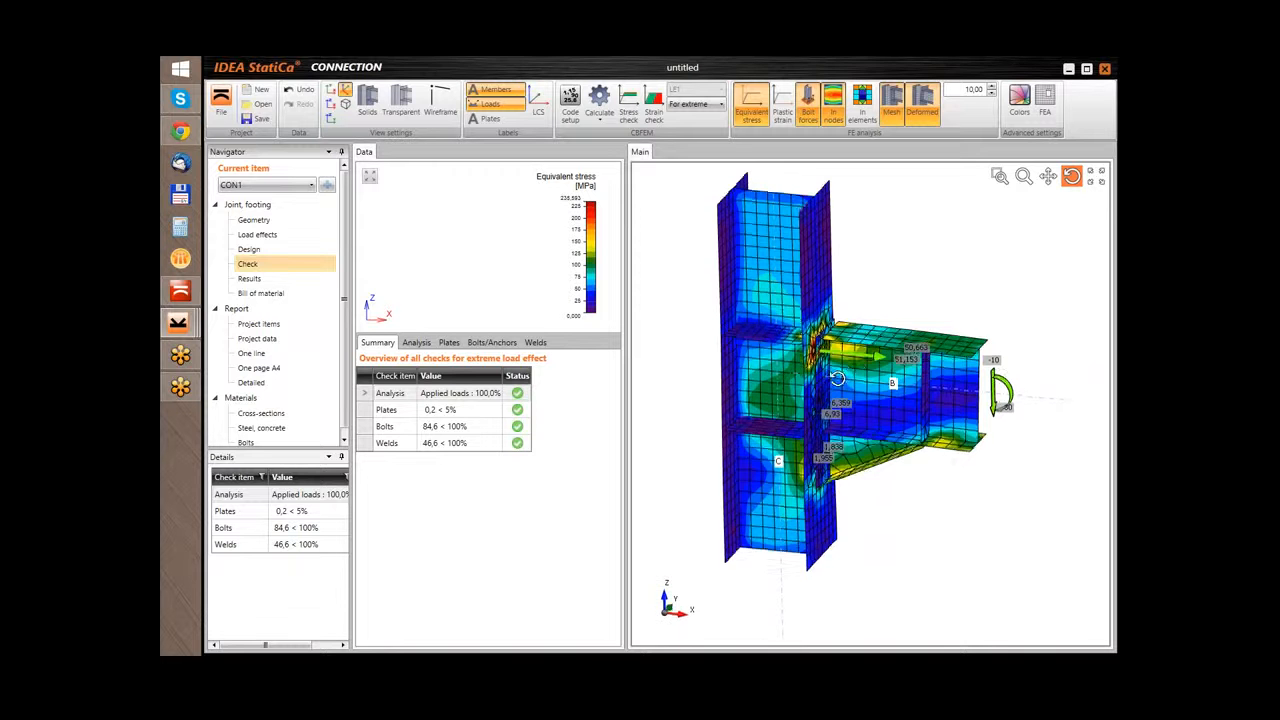
mouse_move(843, 368)
left_mouse_down()
mouse_move(837, 350)
mouse_move(852, 358)
mouse_move(836, 377)
left_mouse_up()
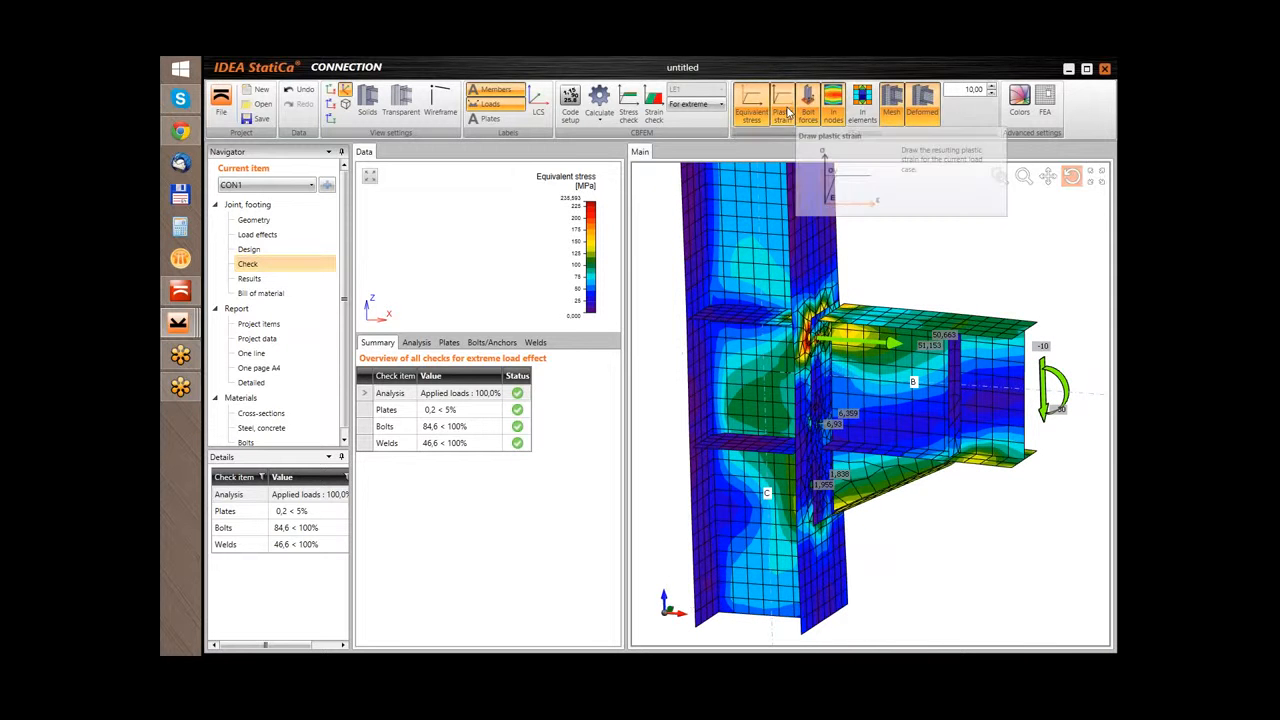
Display the plastic strain and examine it closely around the upper bolts at the column flange.
left_click(787, 119)
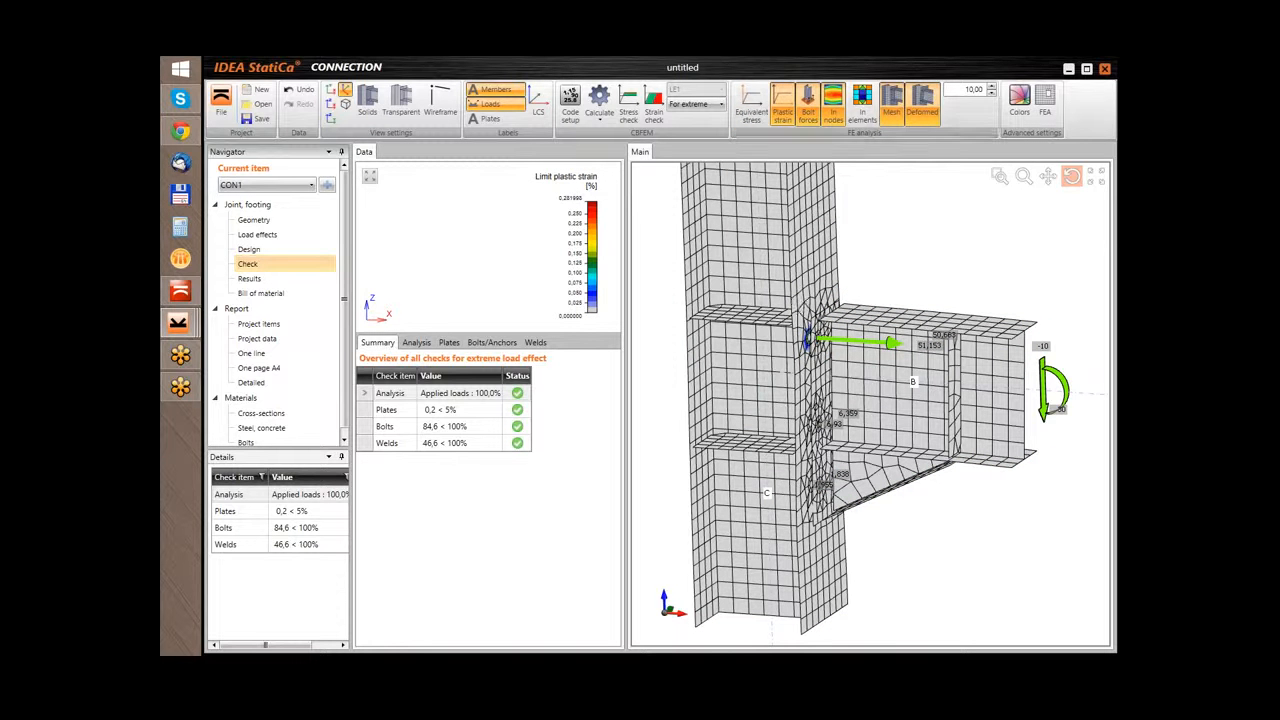
left_click_drag(815, 395, 789, 390)
scroll(789, 390, "up", 3)
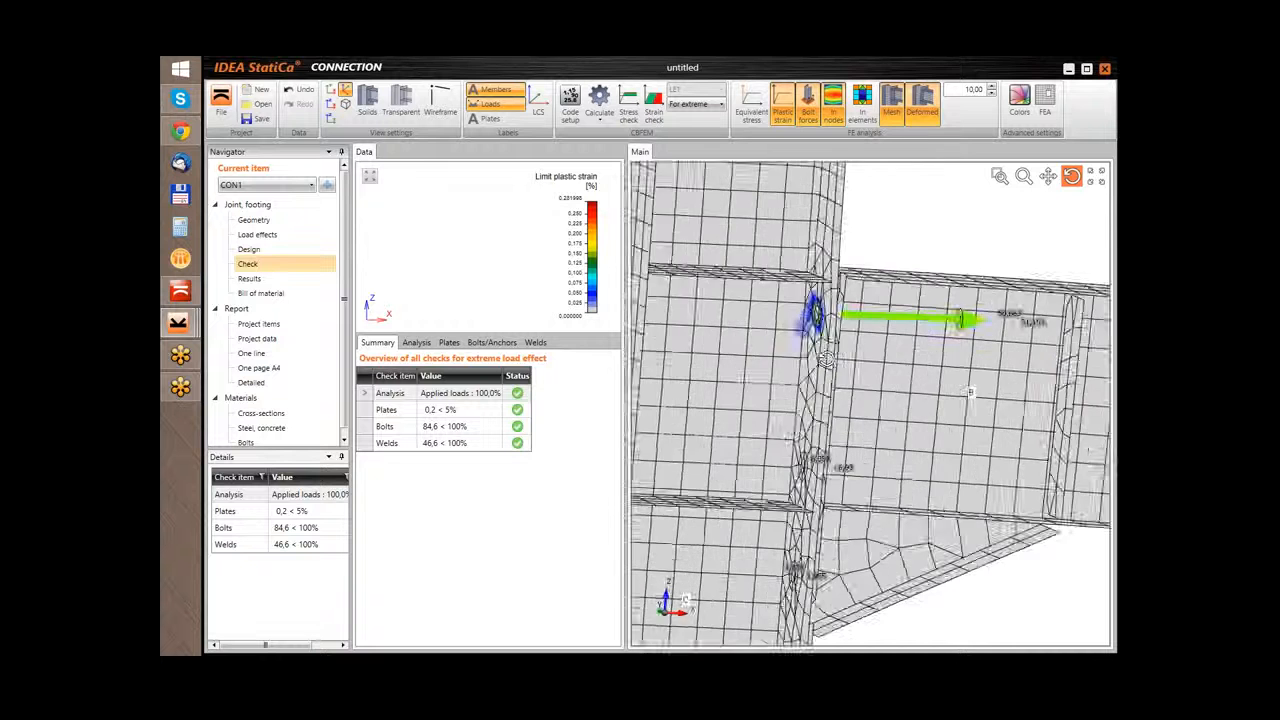
Examine the plastic strain around the upper bolt hole in the column flange from the column side, finishing with the whole joint.
scroll(815, 333, "up", 2)
left_click_drag(815, 333, 824, 360)
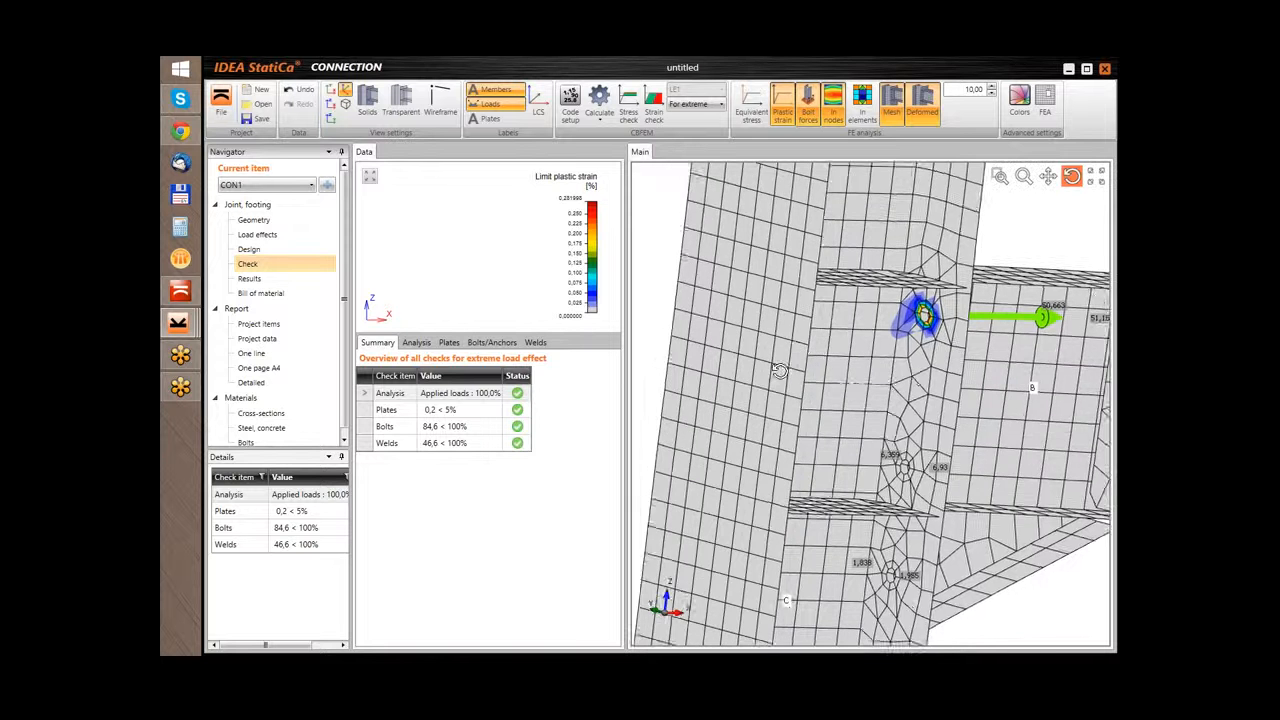
scroll(778, 369, "down", 4)
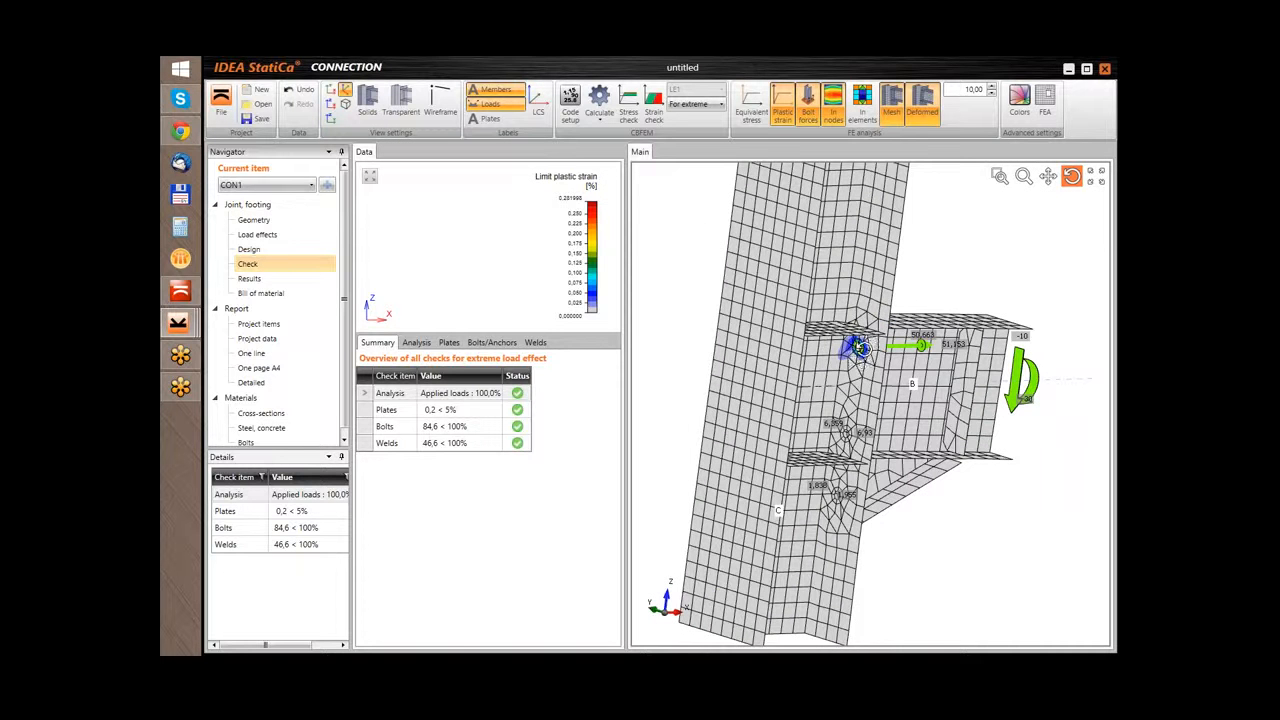
scroll(858, 352, "up", 5)
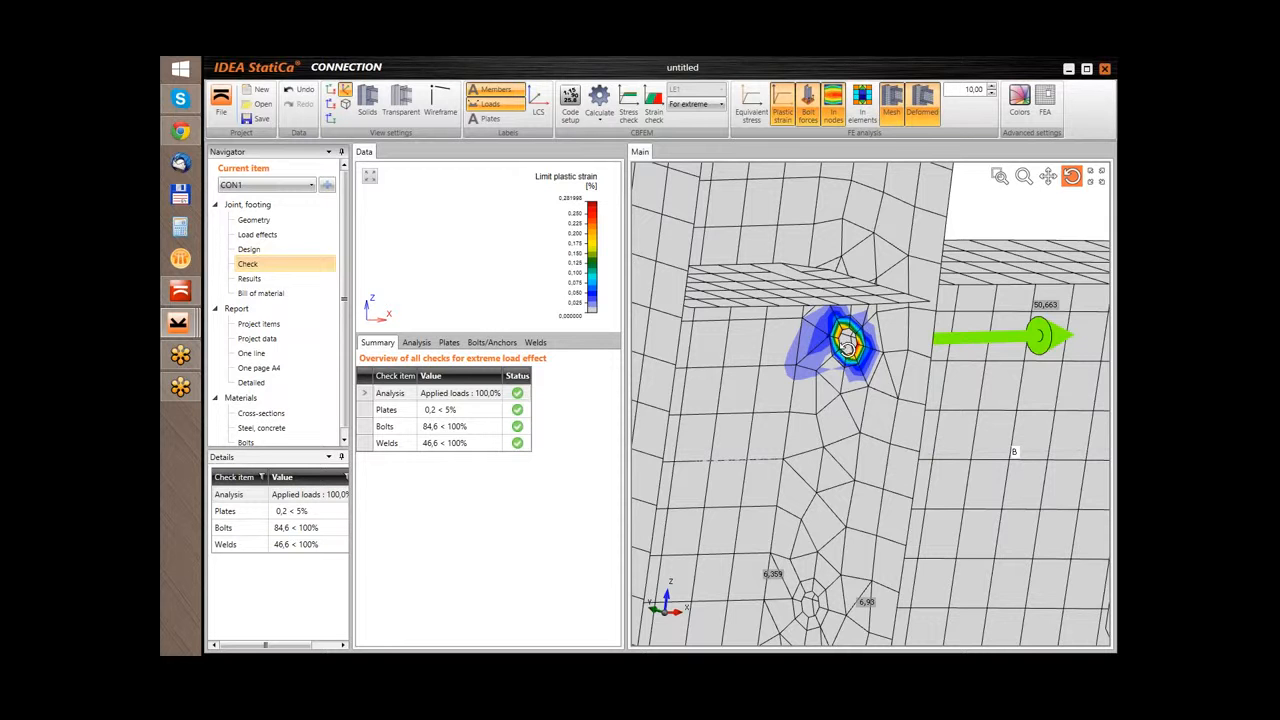
left_click_drag(866, 364, 823, 313)
scroll(855, 366, "down", 6)
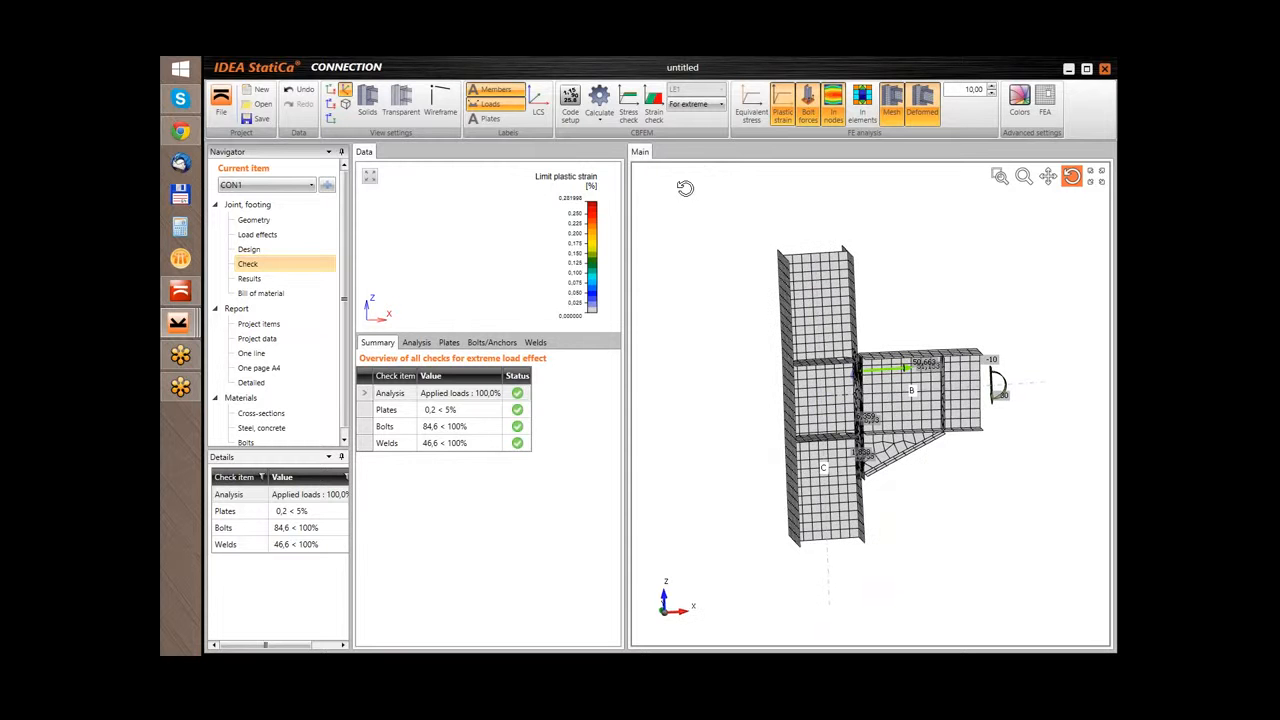
Display the stress check and examine it around the upper bolt in the column flange from both sides.
left_click(629, 106)
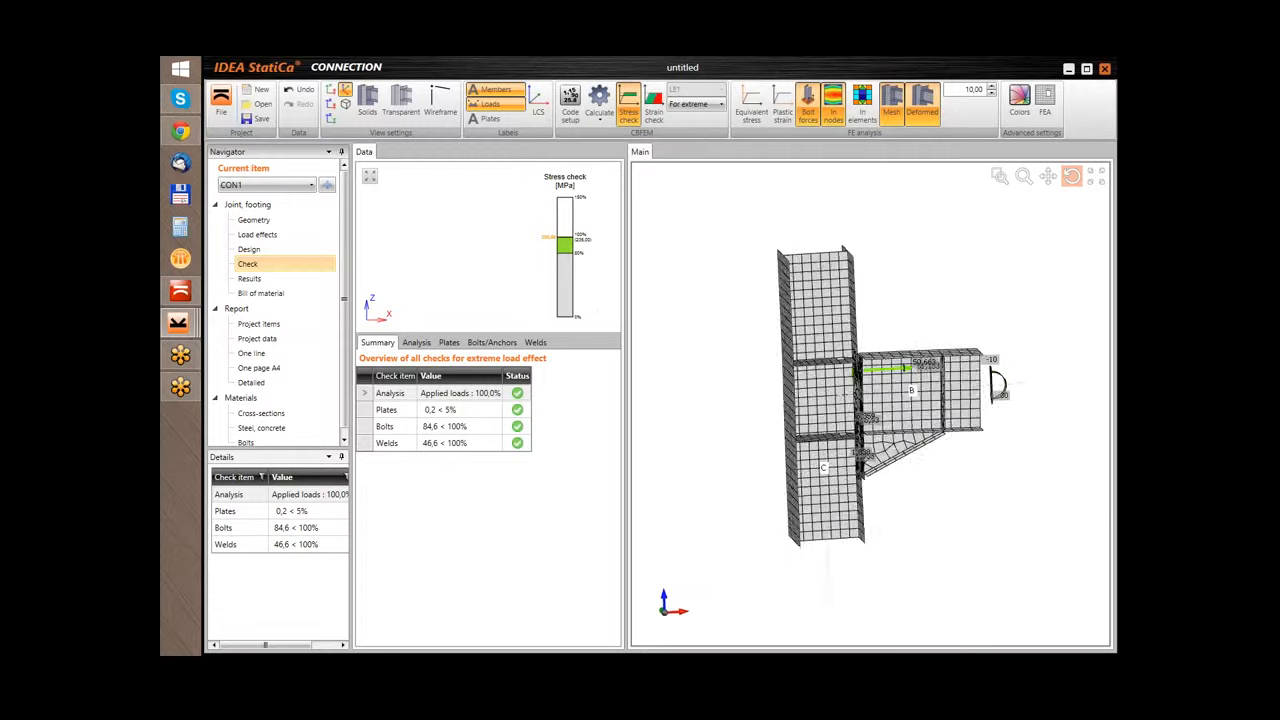
scroll(866, 378, "up", 5)
left_click_drag(866, 378, 781, 339)
scroll(812, 366, "down", 5)
scroll(765, 330, "up", 5)
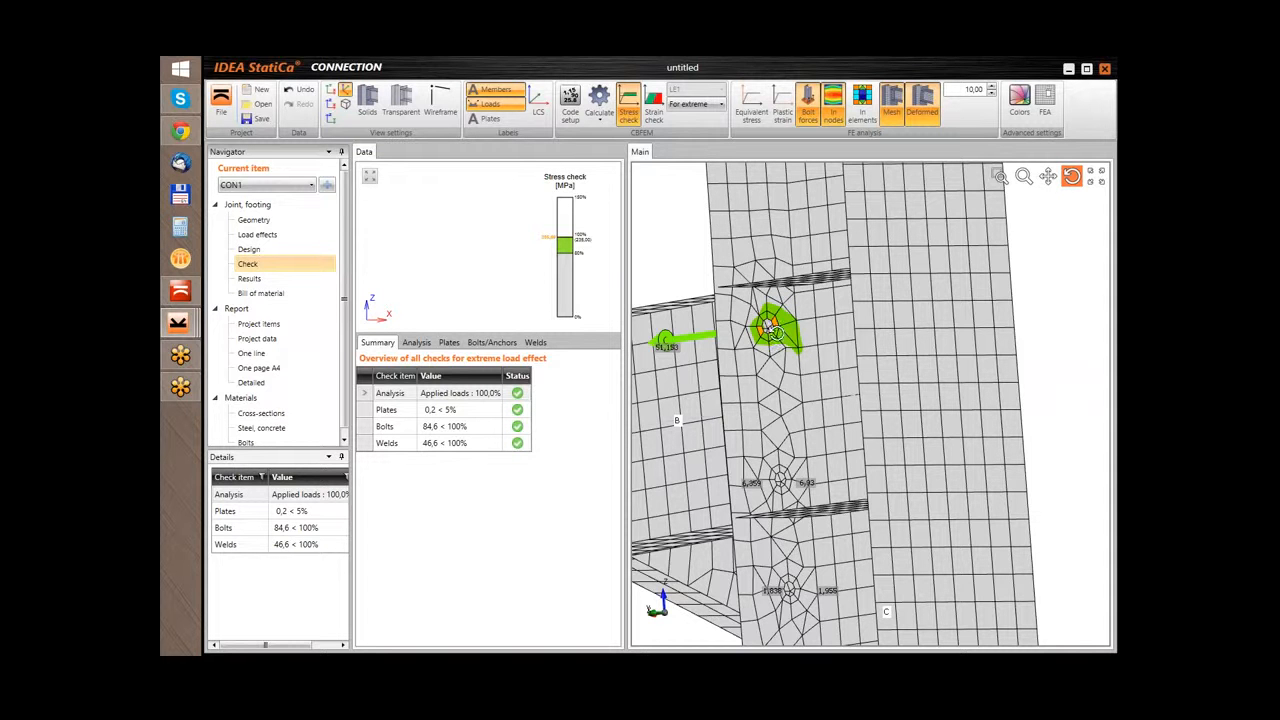
left_click_drag(778, 334, 618, 313)
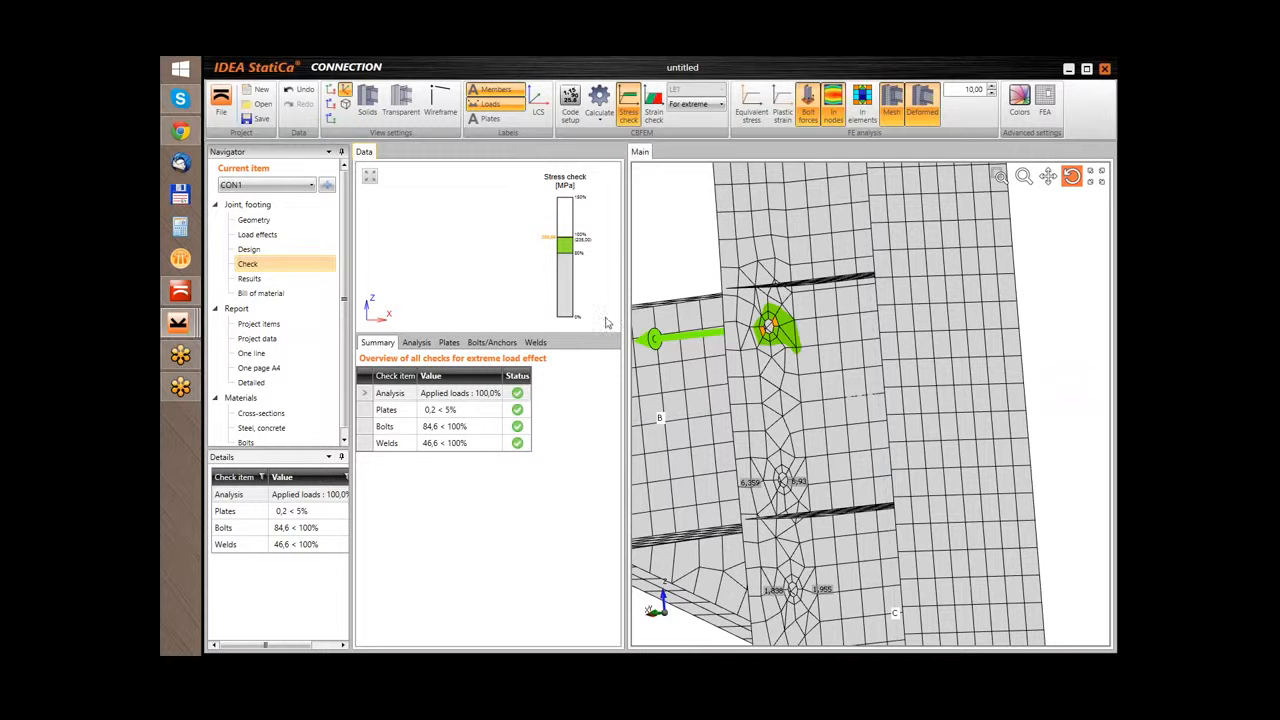
Display the strain check and examine it at the upper bolt, then across the whole joint.
left_click(655, 102)
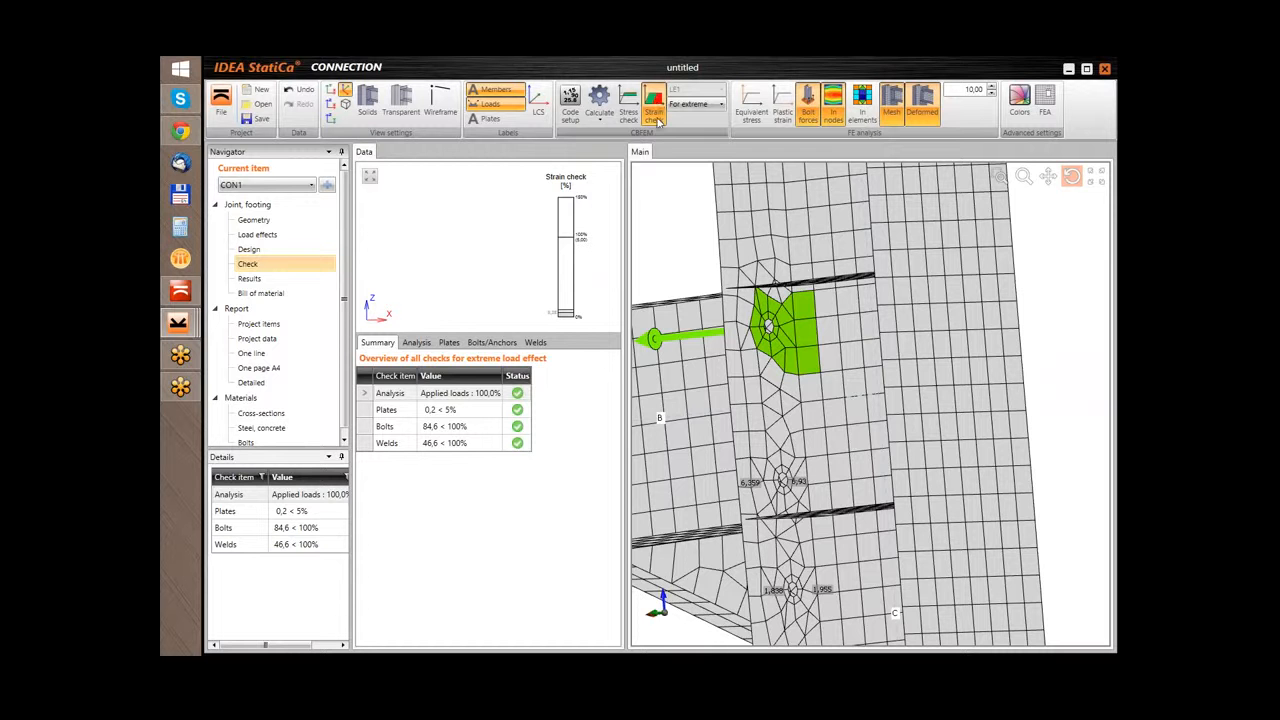
mouse_move(835, 366)
left_mouse_down()
mouse_move(784, 374)
mouse_move(843, 371)
left_mouse_up()
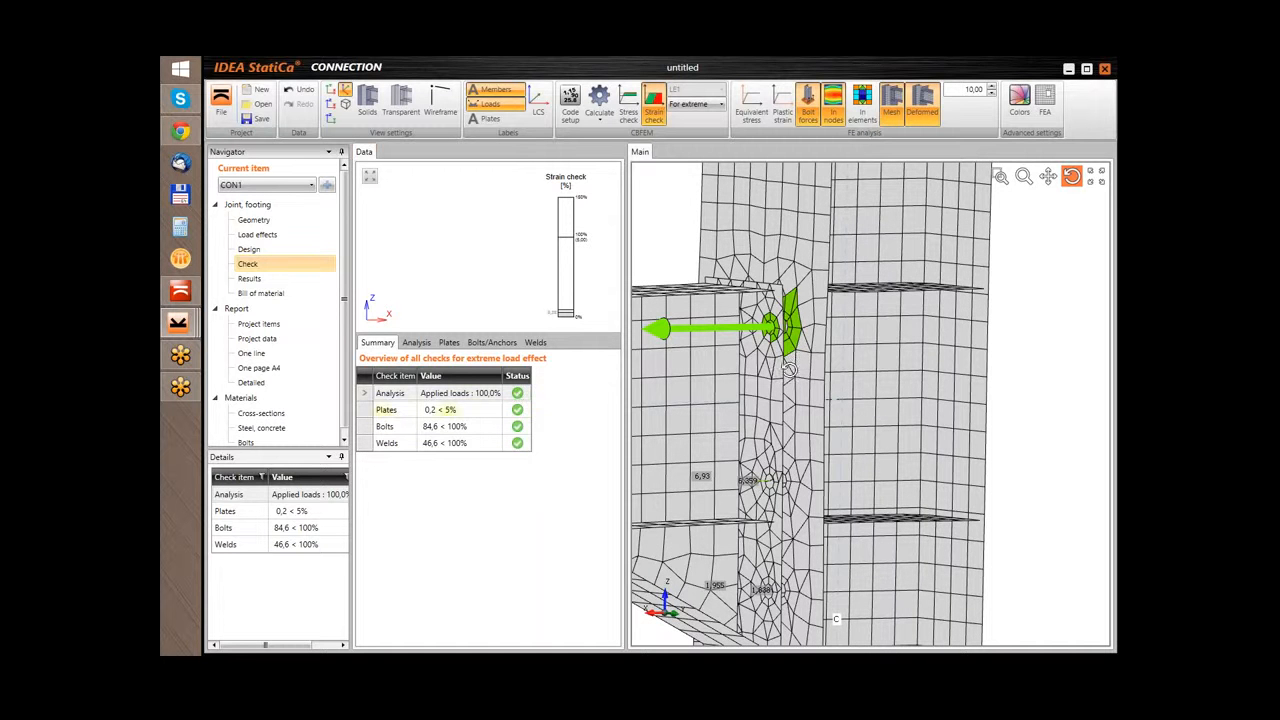
scroll(785, 395, "down", 5)
left_click_drag(785, 397, 830, 354)
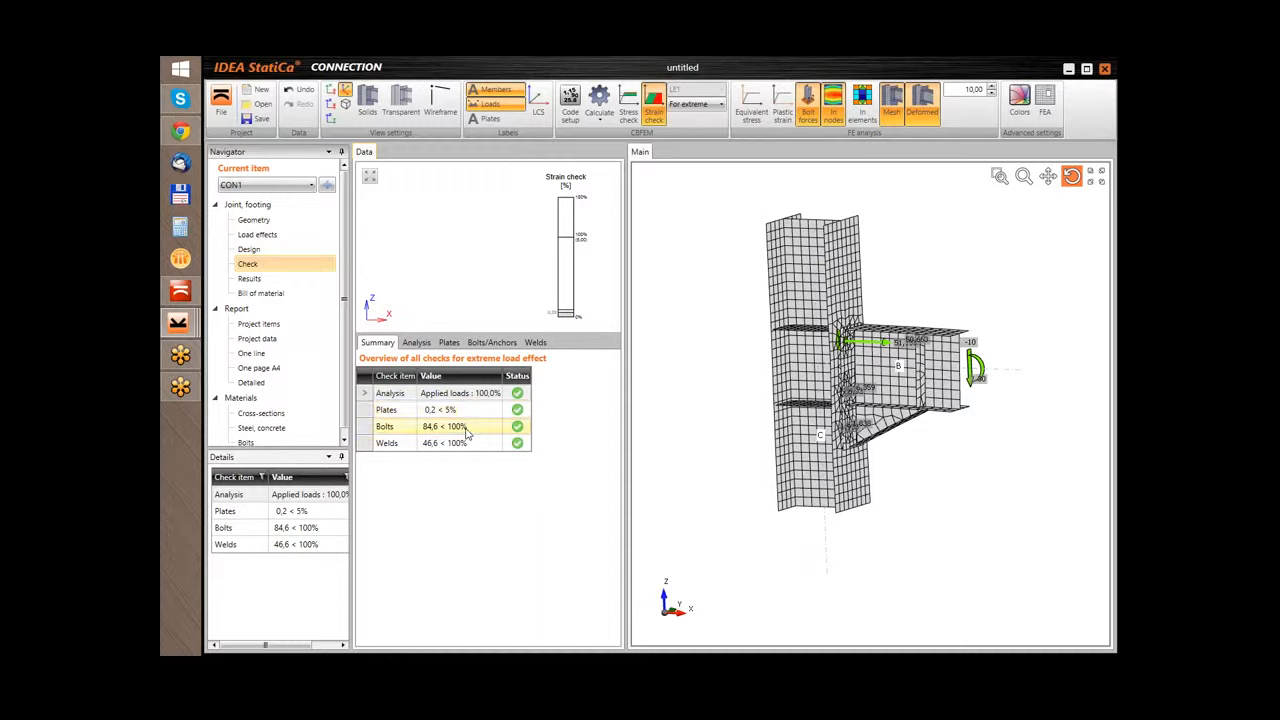
Show the plate check results and go through the column plates, the beam plates and end plate ČD1 one by one.
left_click(448, 344)
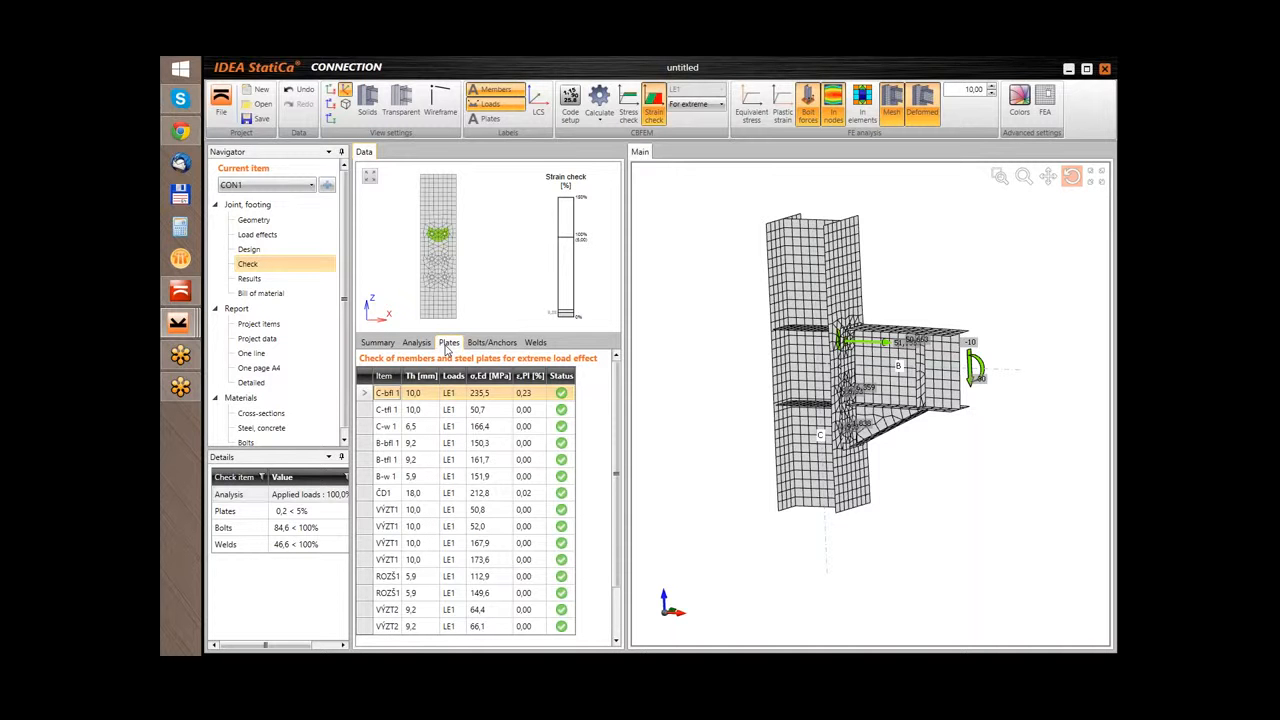
left_click(482, 410)
left_click(484, 427)
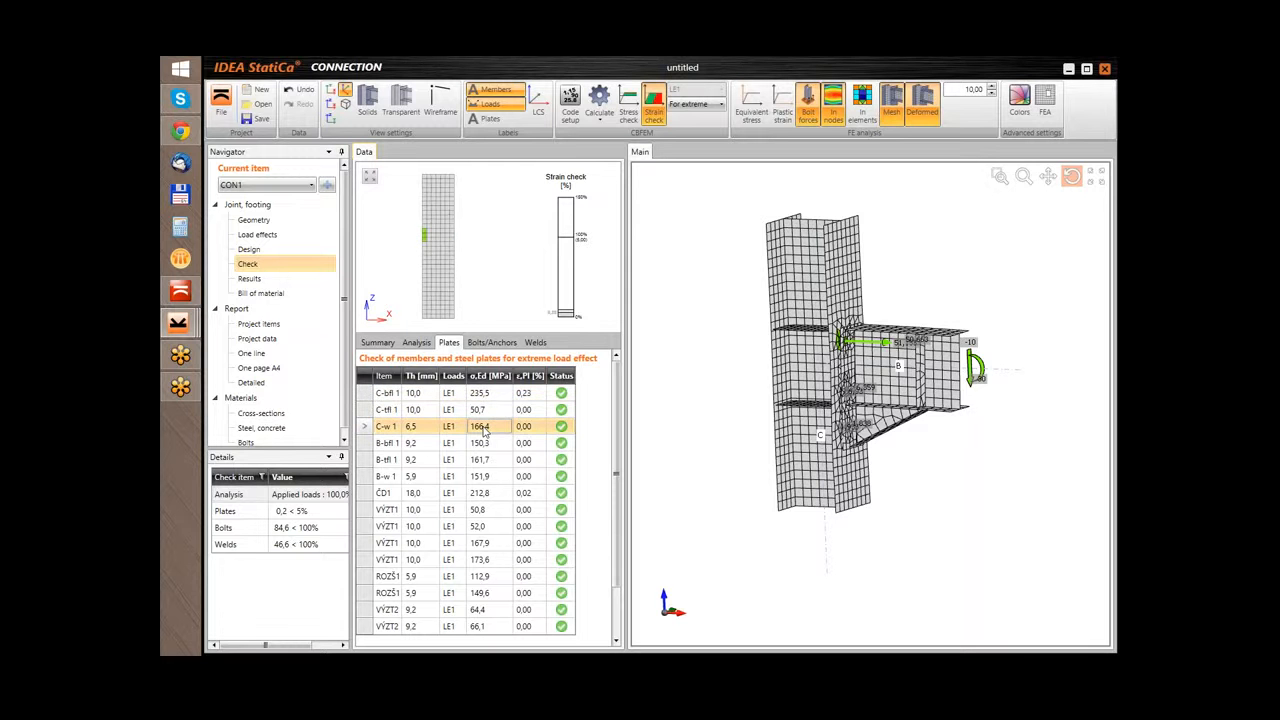
left_click(484, 443)
left_click(488, 460)
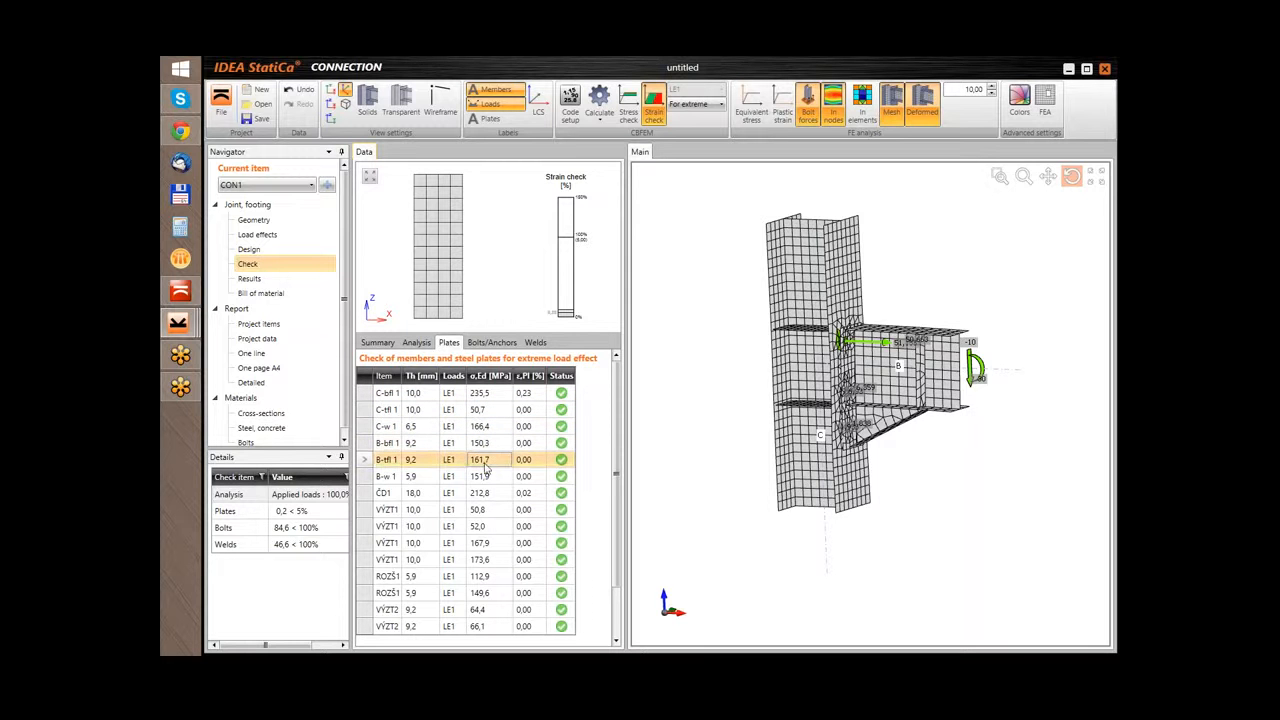
left_click(483, 477)
left_click(484, 493)
Go through the check results of the VÝZT1 stiffeners, both ROZŠ1 plates and the first VÝZT2 stiffener.
left_click(484, 510)
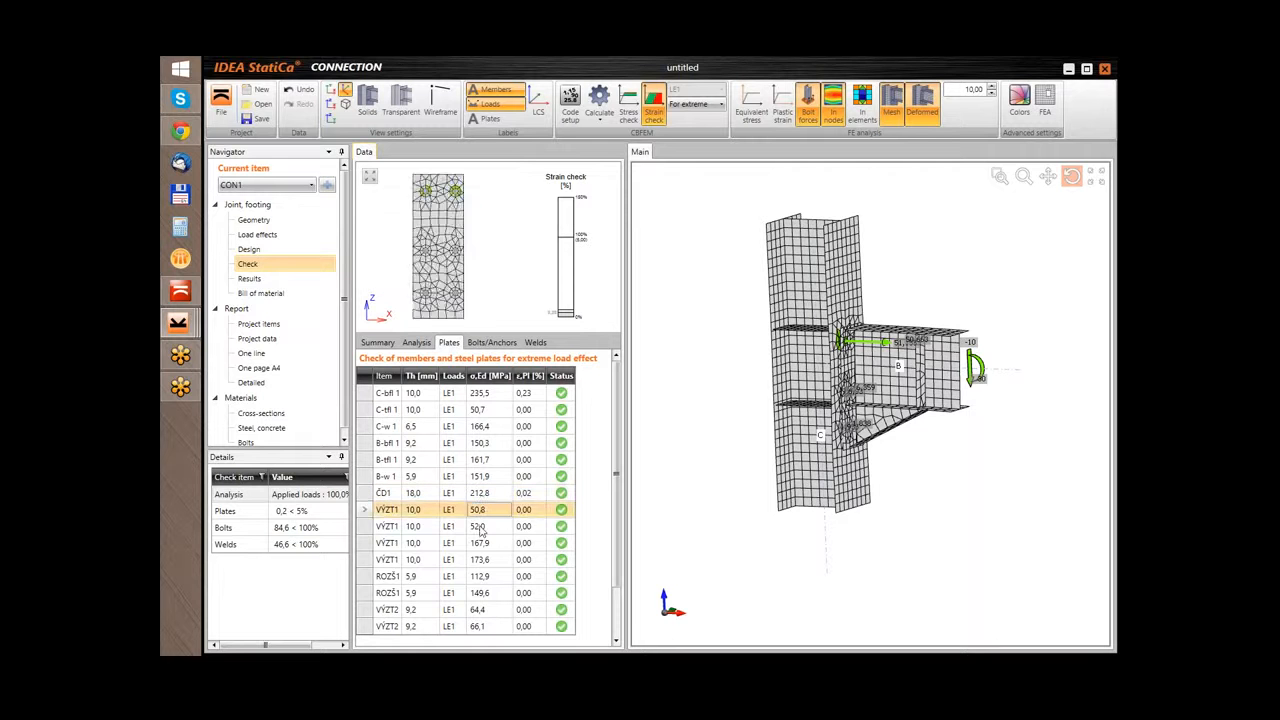
left_click(482, 527)
left_click(483, 543)
left_click(483, 560)
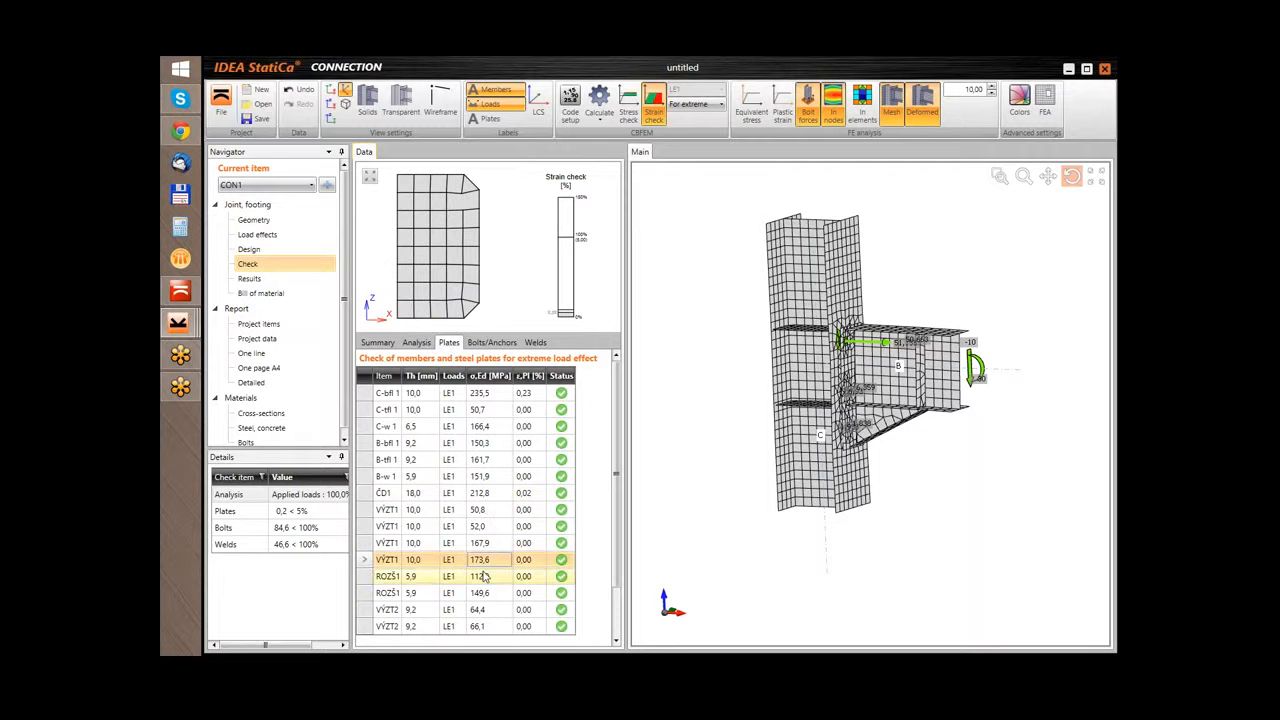
left_click(484, 577)
left_click(483, 593)
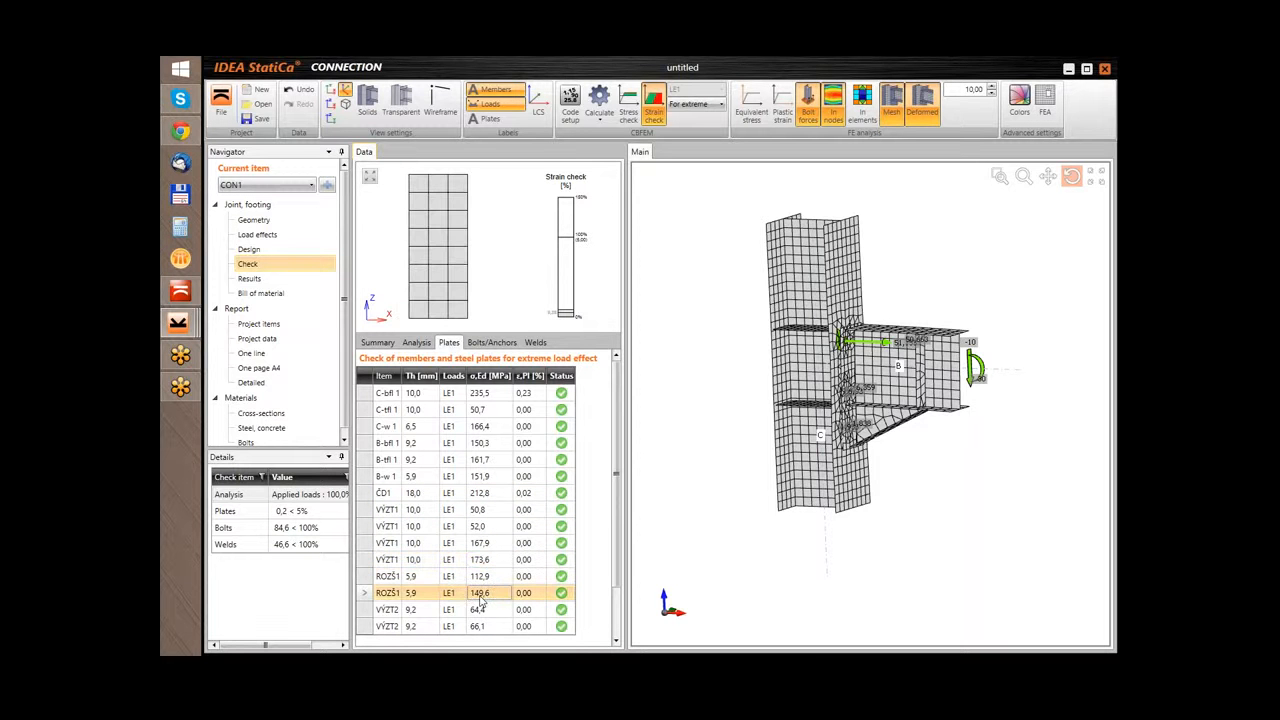
left_click(483, 610)
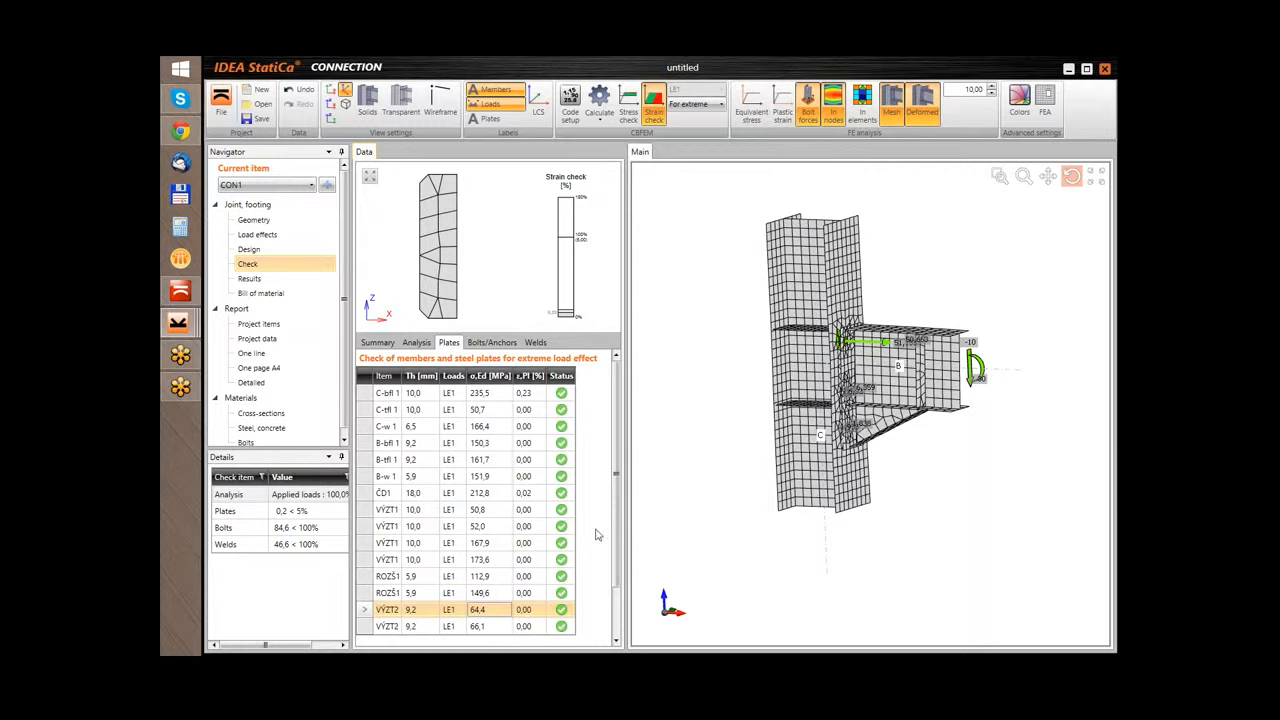
Widen the results area and review the remaining plate checks and the material design data.
left_click_drag(623, 518, 662, 515)
scroll(520, 552, "down", 2)
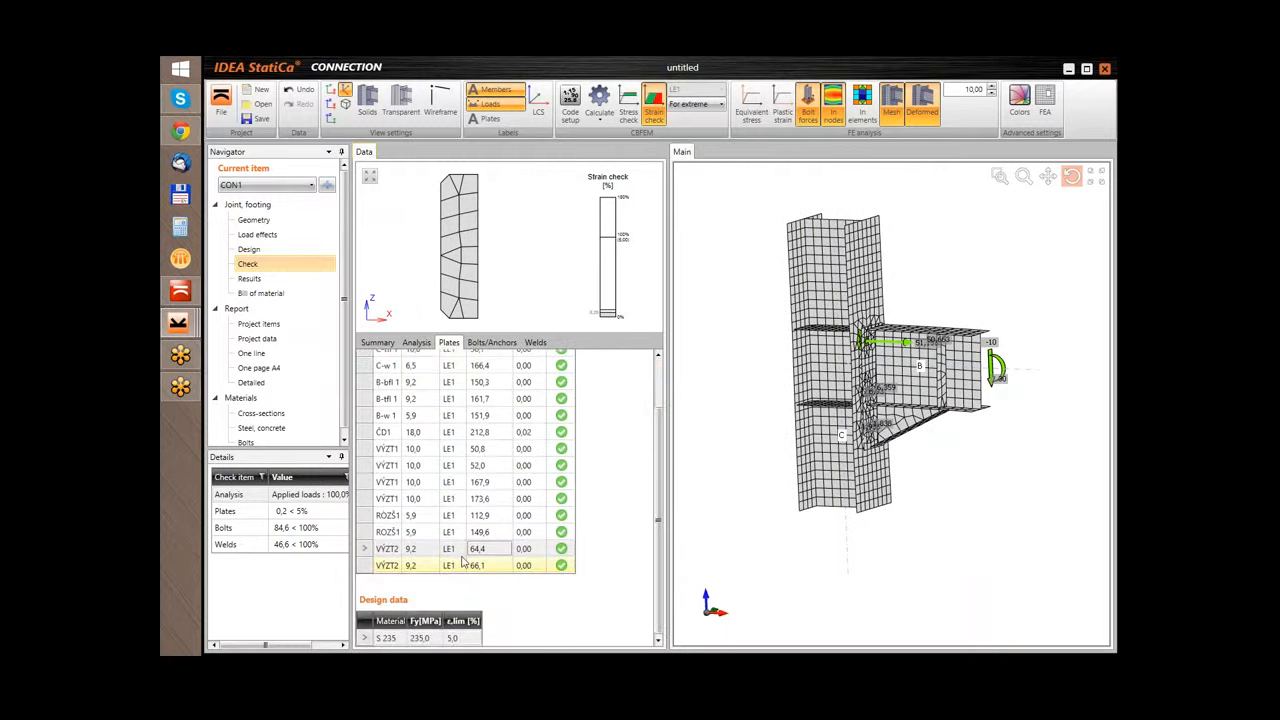
scroll(479, 464, "up", 1)
Select the column web C-w 1 and examine its strain check drawing up close.
left_click(481, 399)
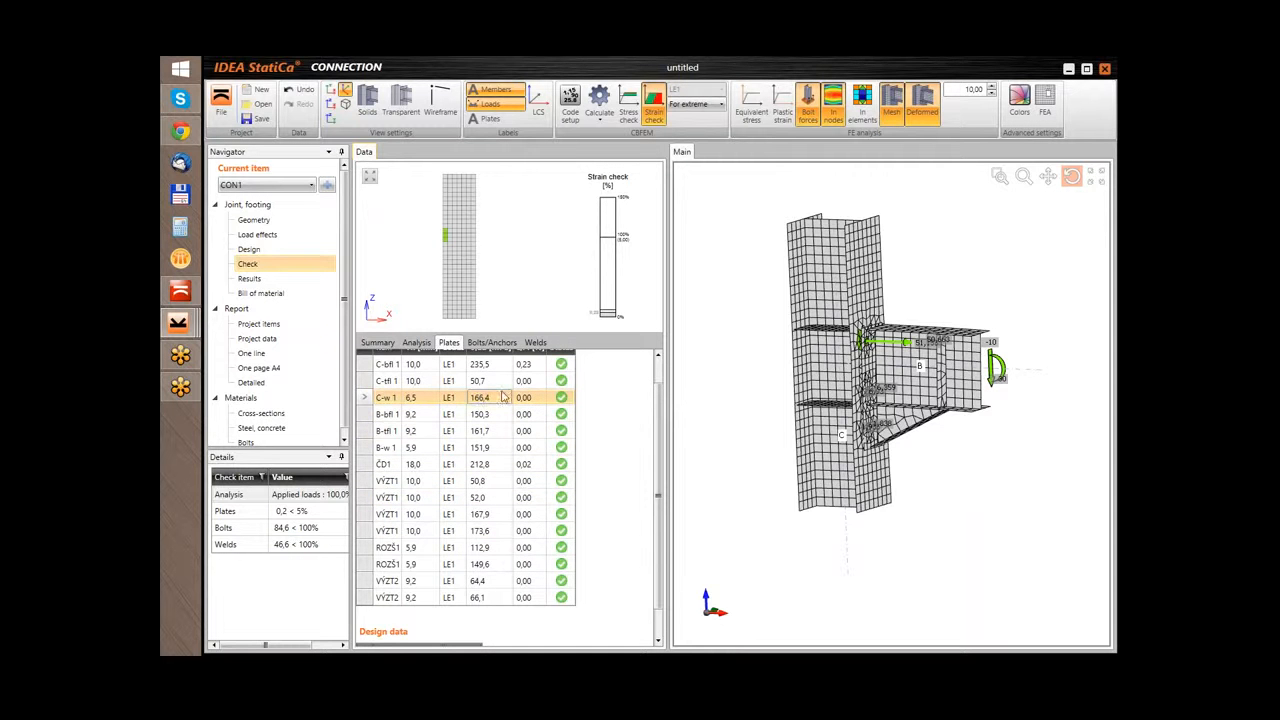
scroll(503, 396, "up", 1)
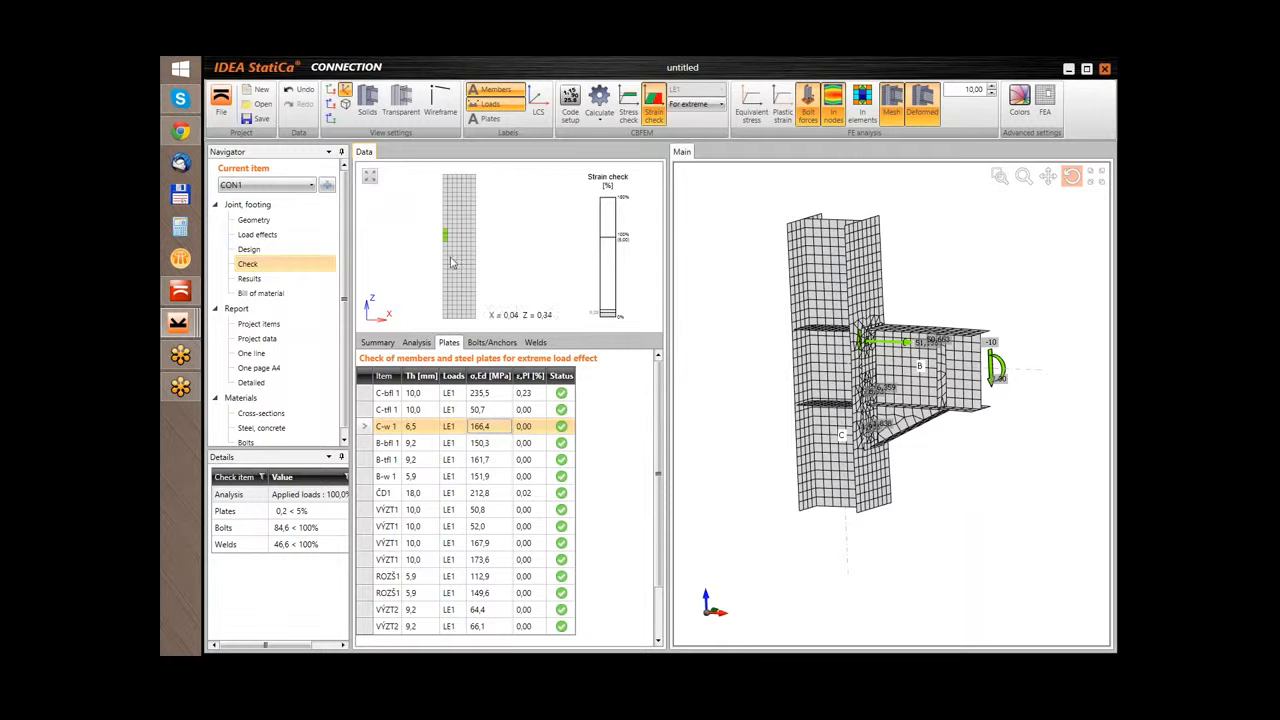
scroll(456, 246, "up", 2)
scroll(456, 246, "up", 3)
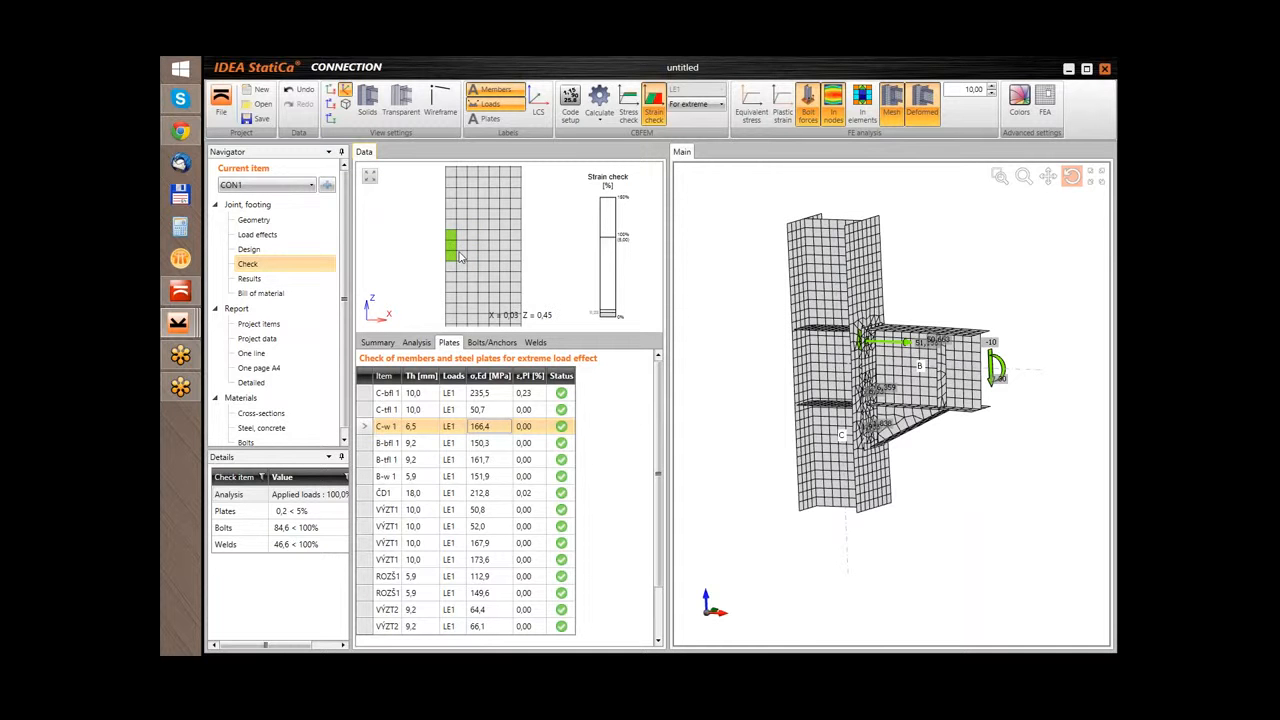
middle_click_drag(481, 249, 508, 255)
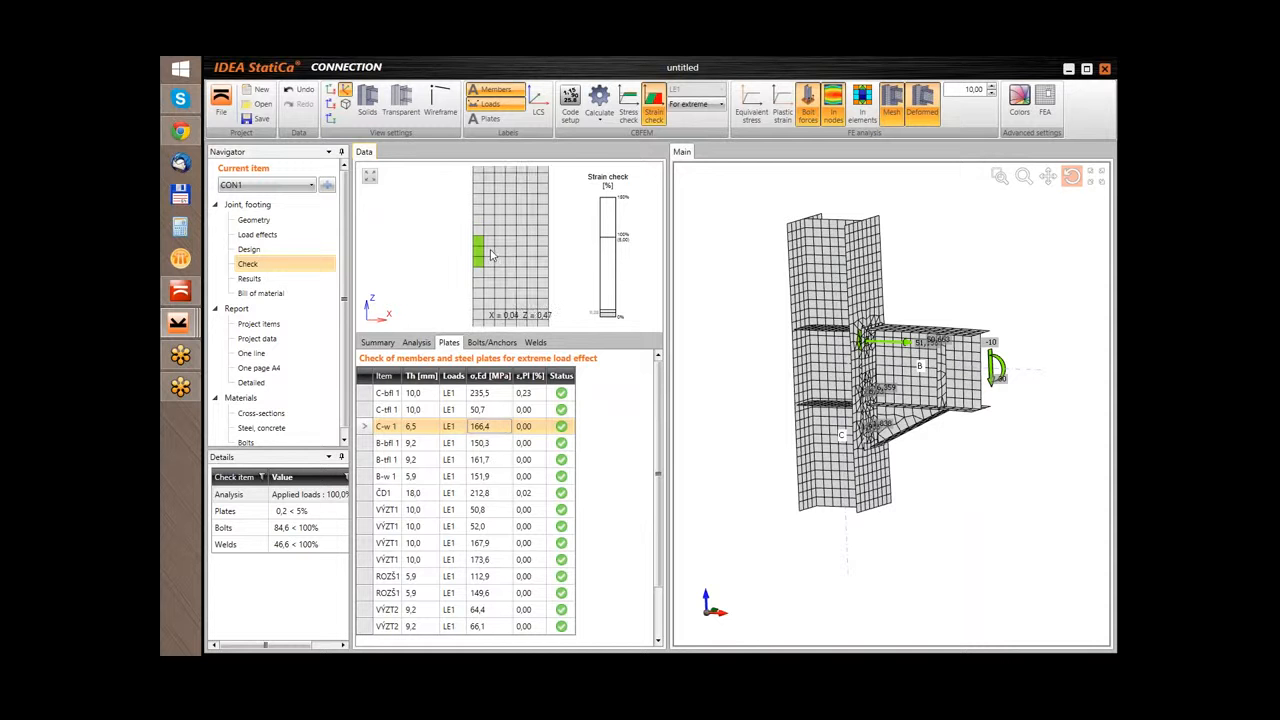
scroll(489, 256, "down", 3)
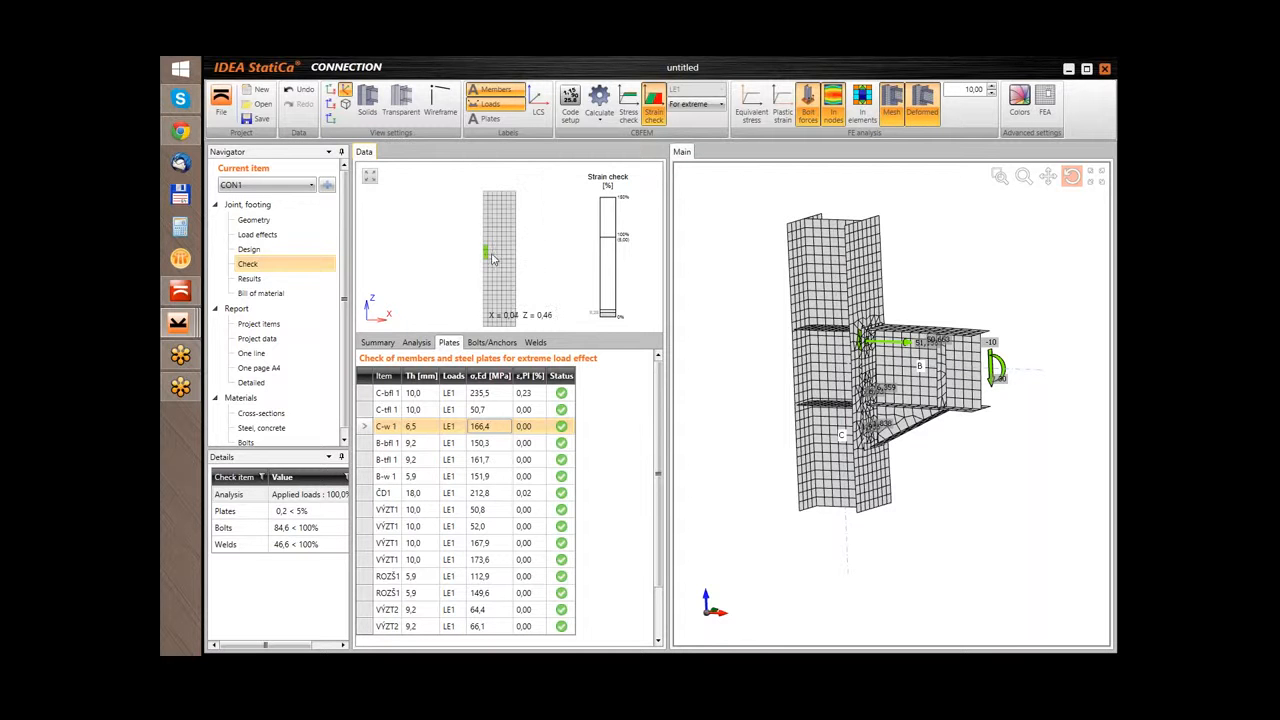
middle_click_drag(500, 260, 485, 250)
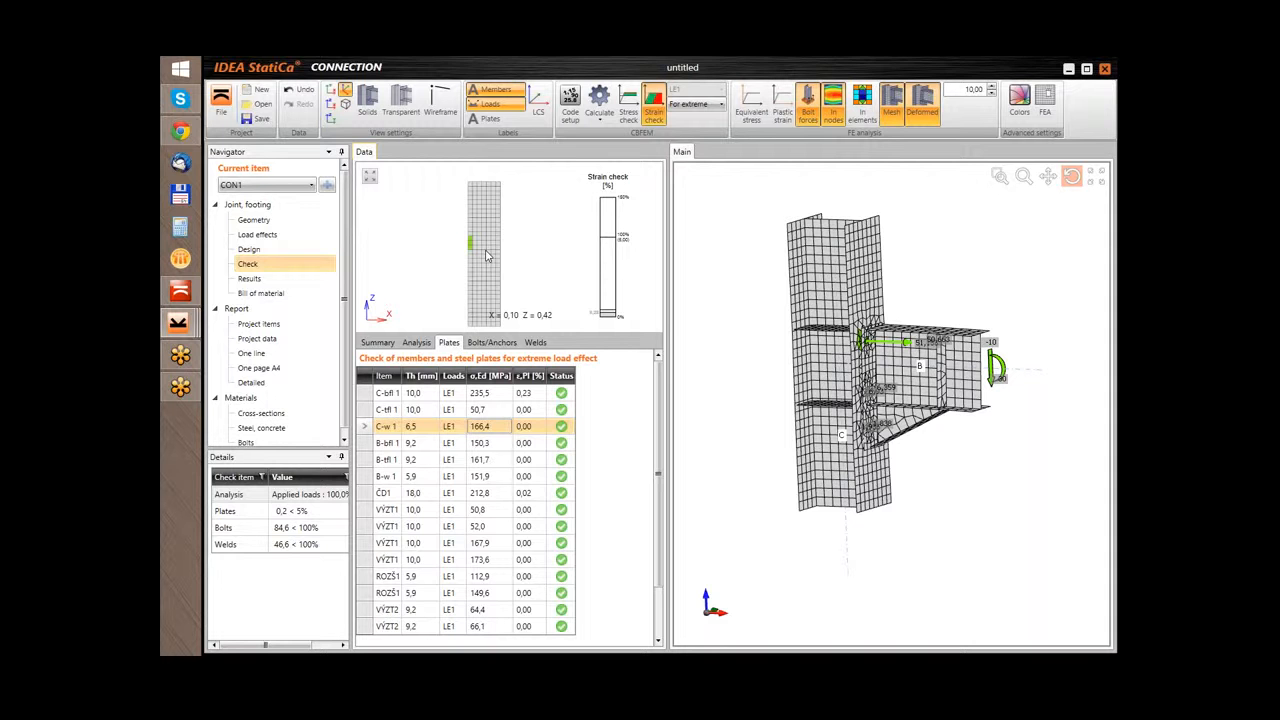
Show the bolt check results and review individual bolts, including B6 and B2.
left_click(490, 343)
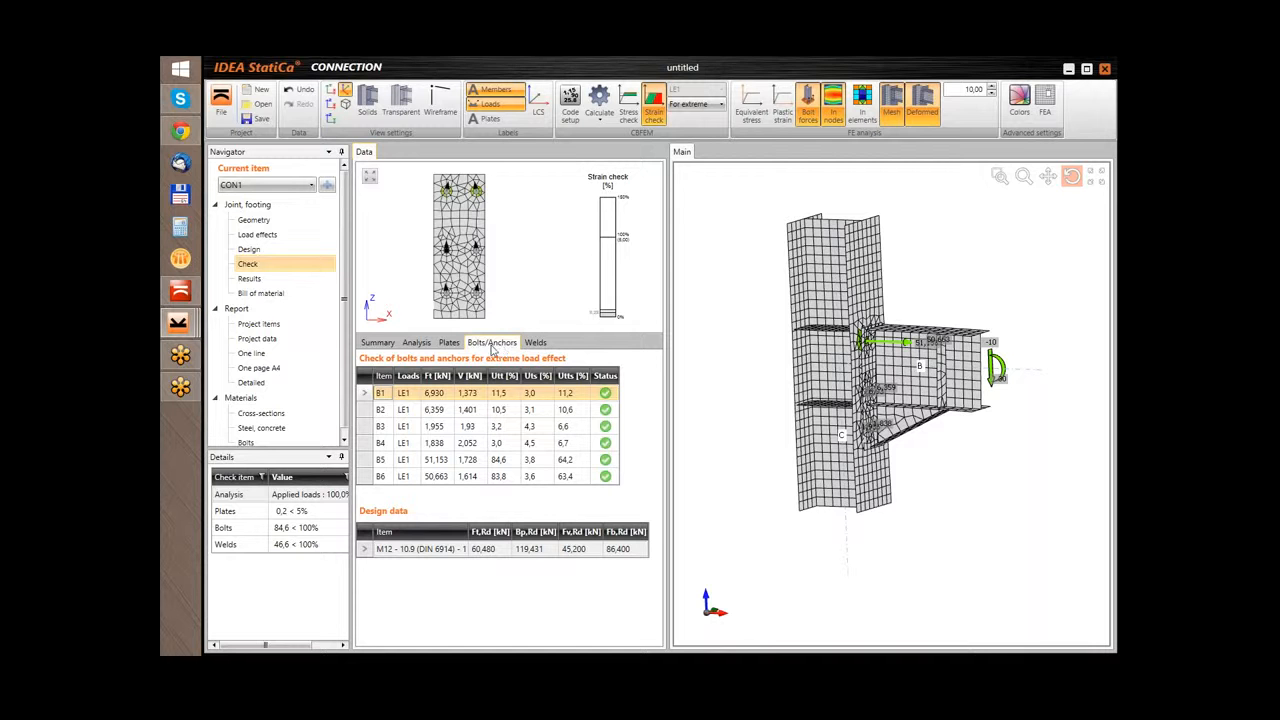
left_click(475, 459)
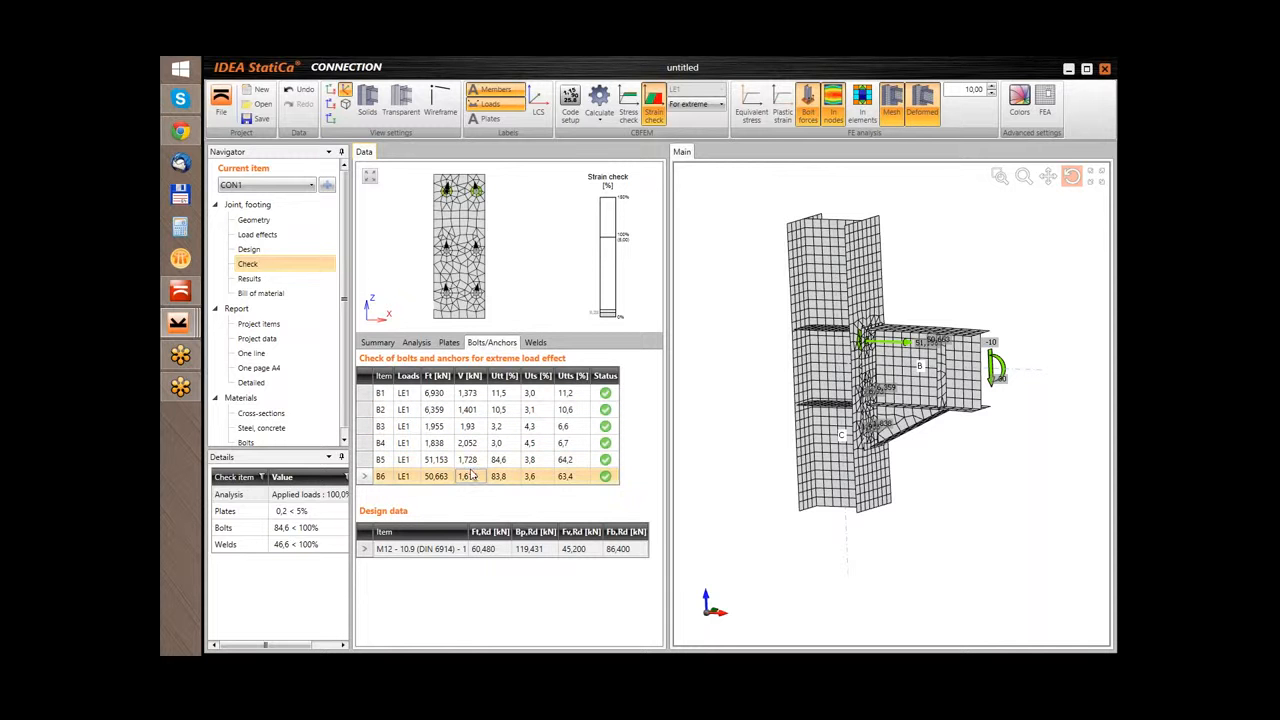
left_click(473, 413)
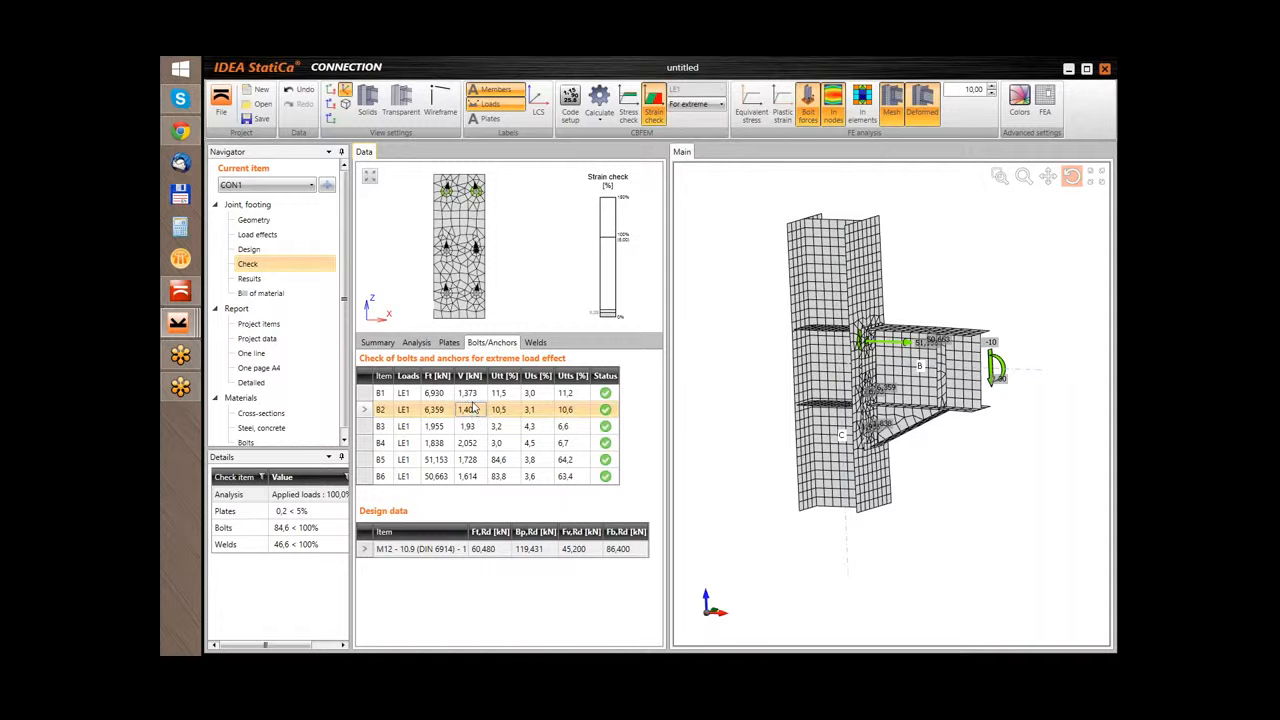
Show the weld check results and review welds on end plate ČD1 and the C-bfl 1 to VÝZT1 weld.
left_click(533, 343)
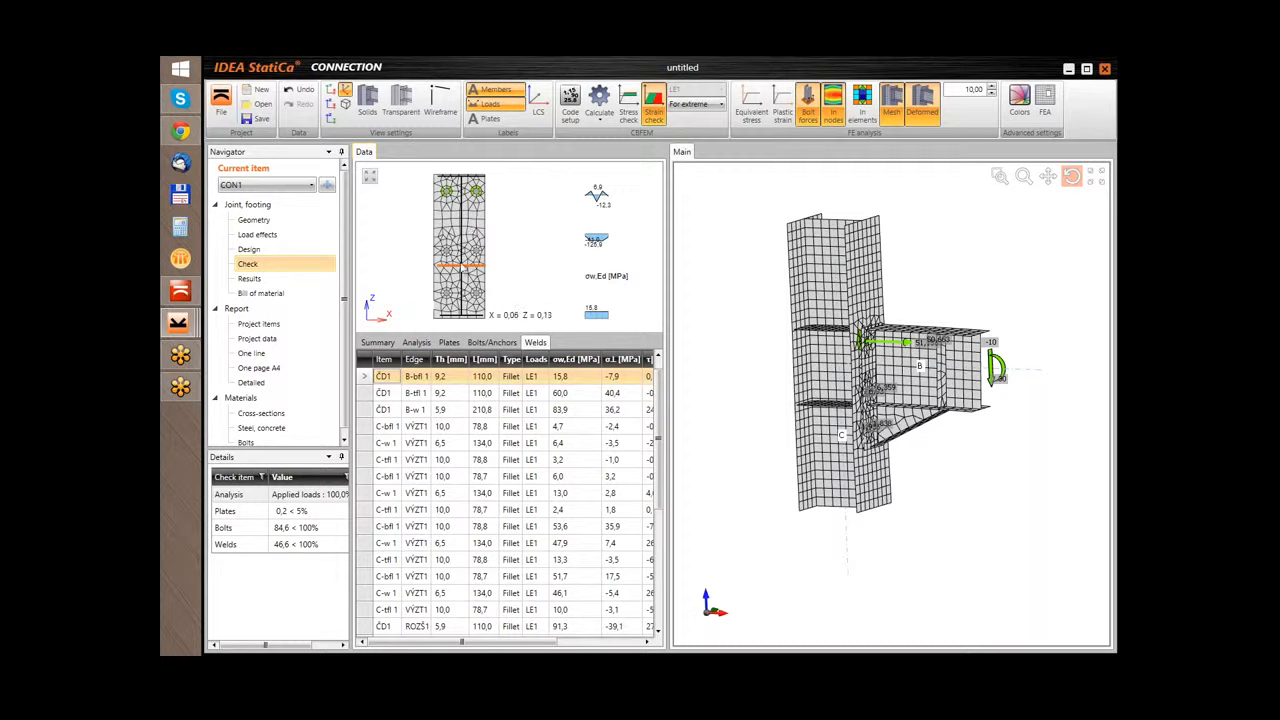
left_click(483, 393)
left_click(485, 426)
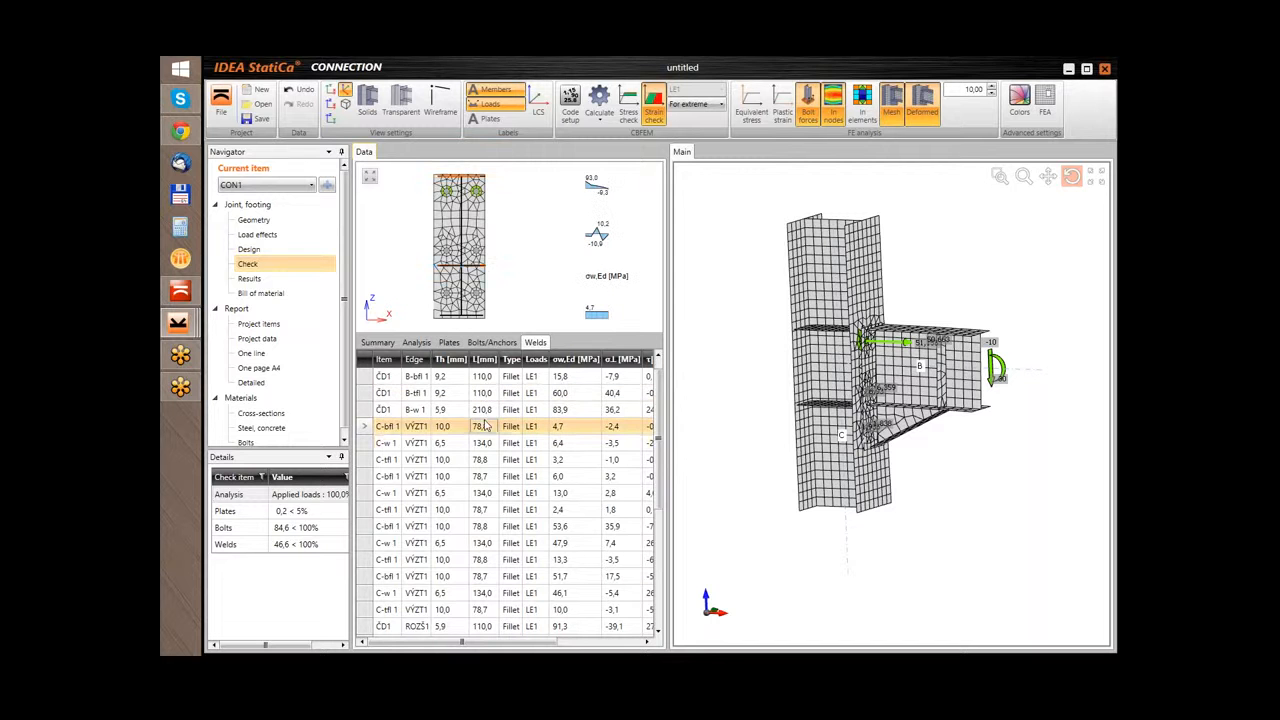
Select the first C-w 1 to VÝZT1 weld and examine its force intensity and stress diagrams.
left_click(482, 443)
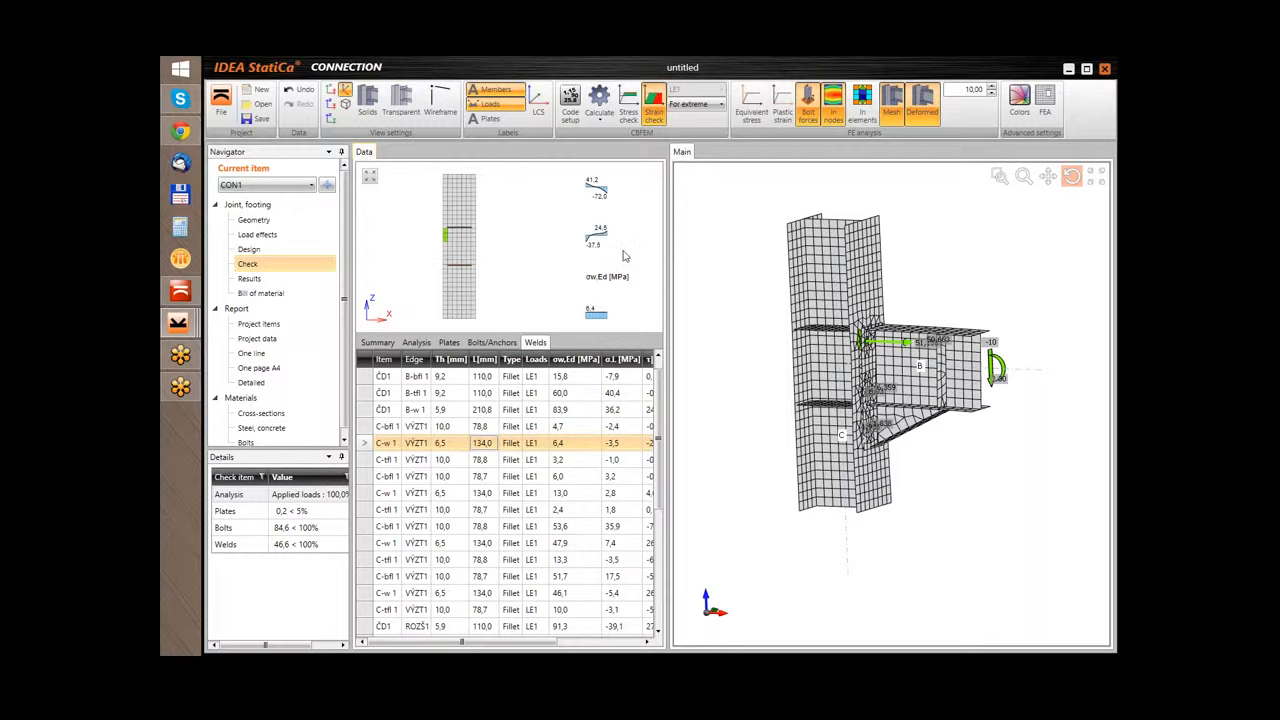
scroll(605, 231, "up", 3)
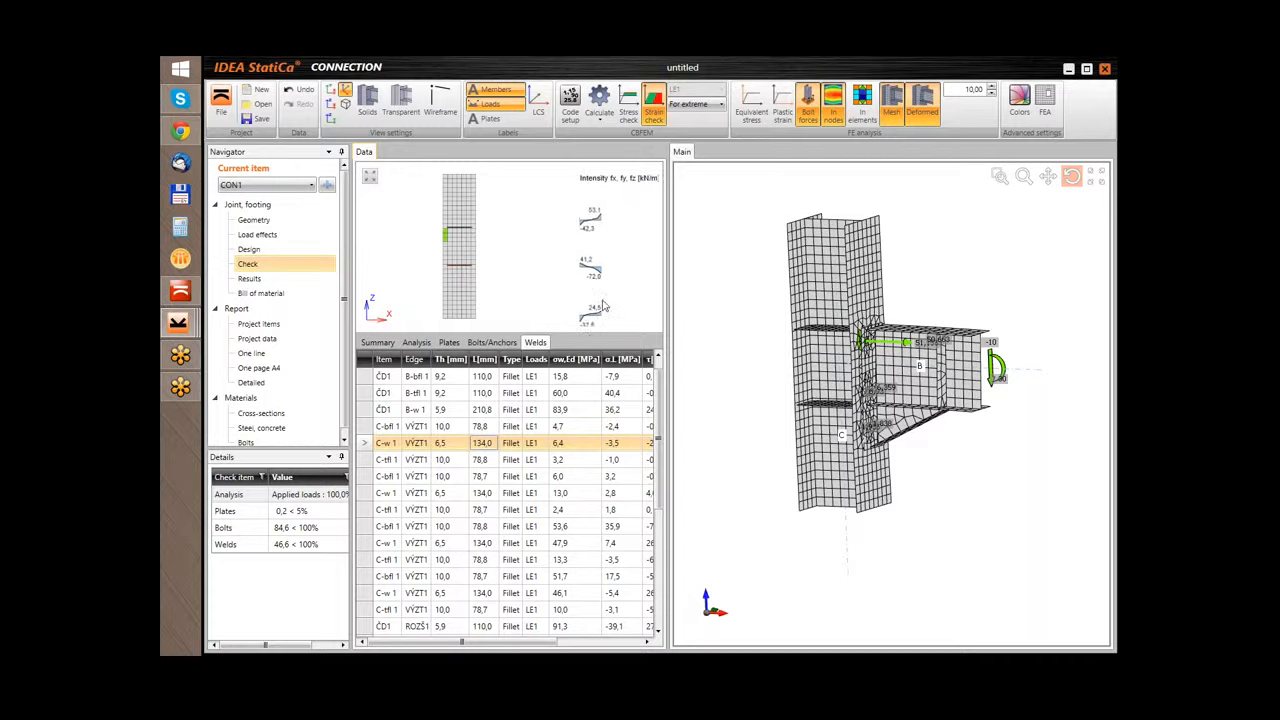
scroll(588, 230, "up", 3)
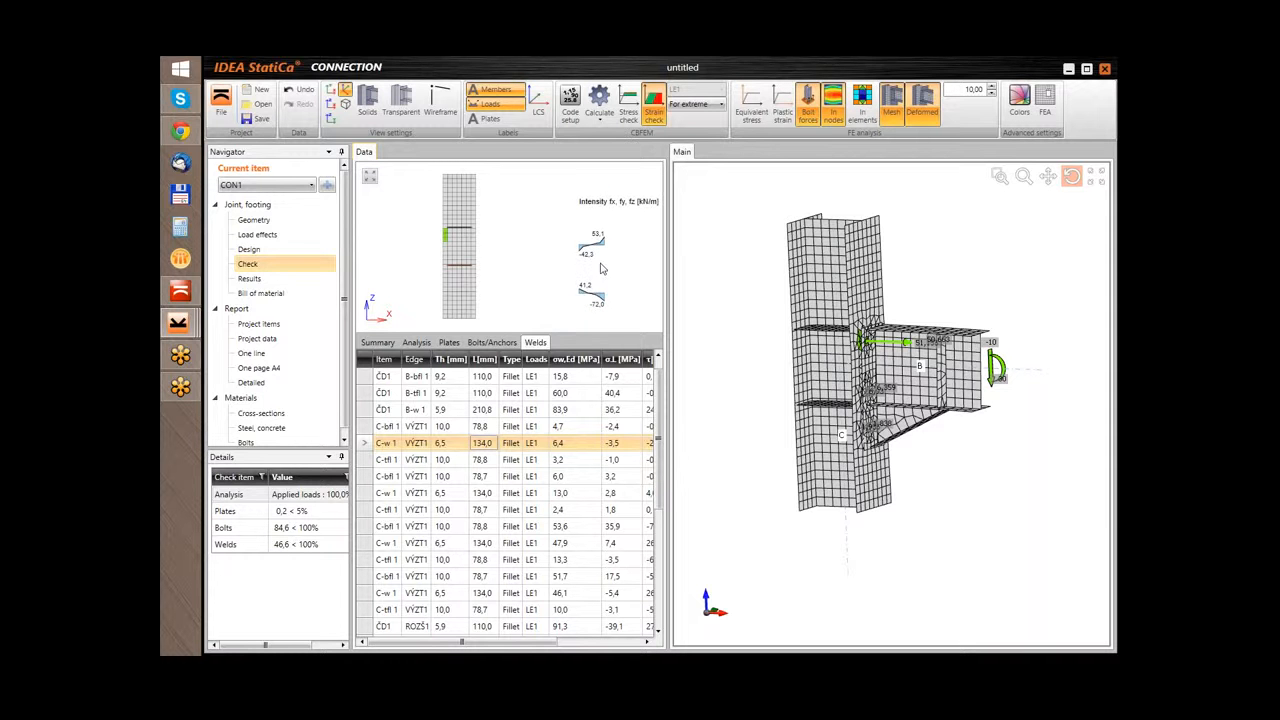
scroll(597, 270, "down", 4)
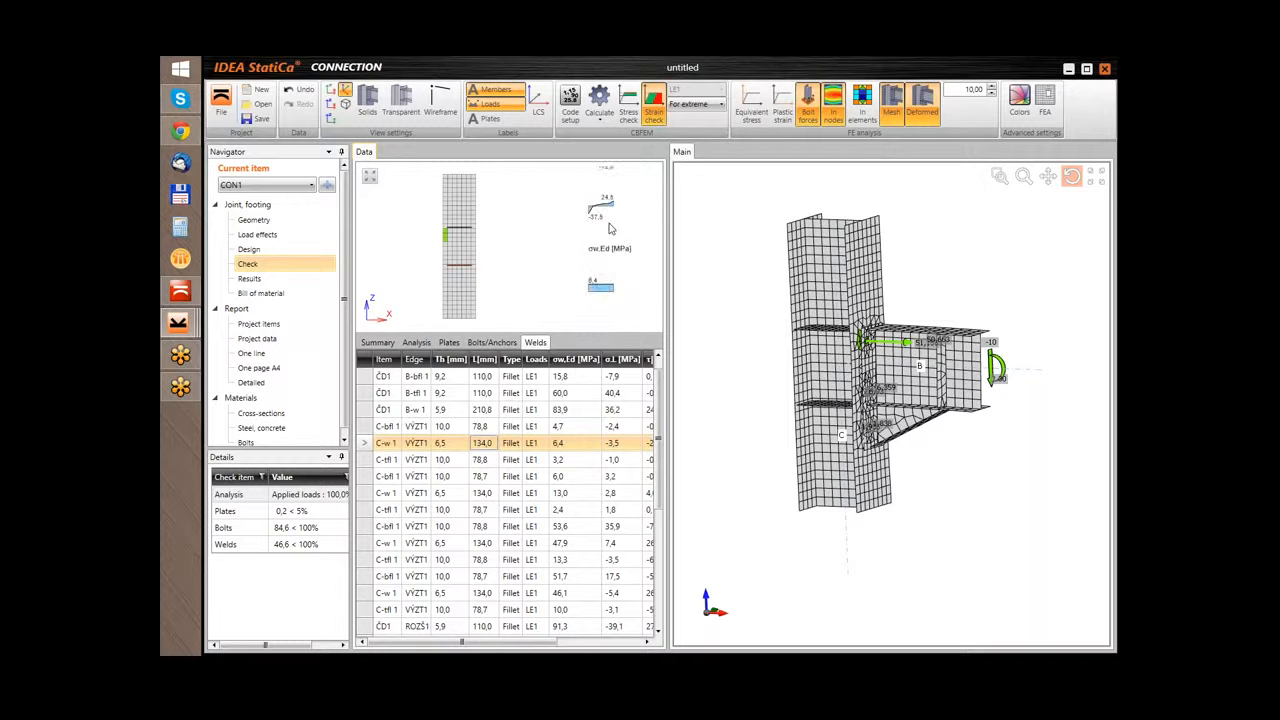
scroll(597, 285, "up", 1)
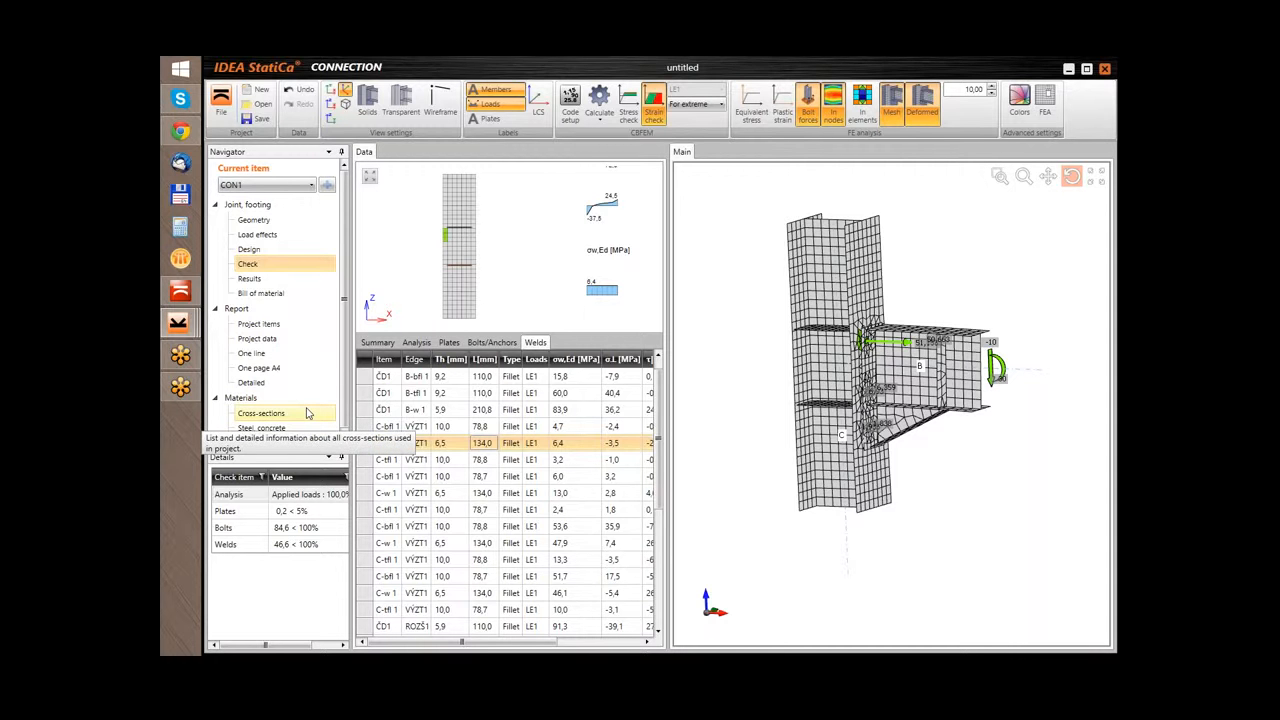
Generate the detailed report, enlarge its viewing area and read through it from the project data to the code settings.
left_click(256, 386)
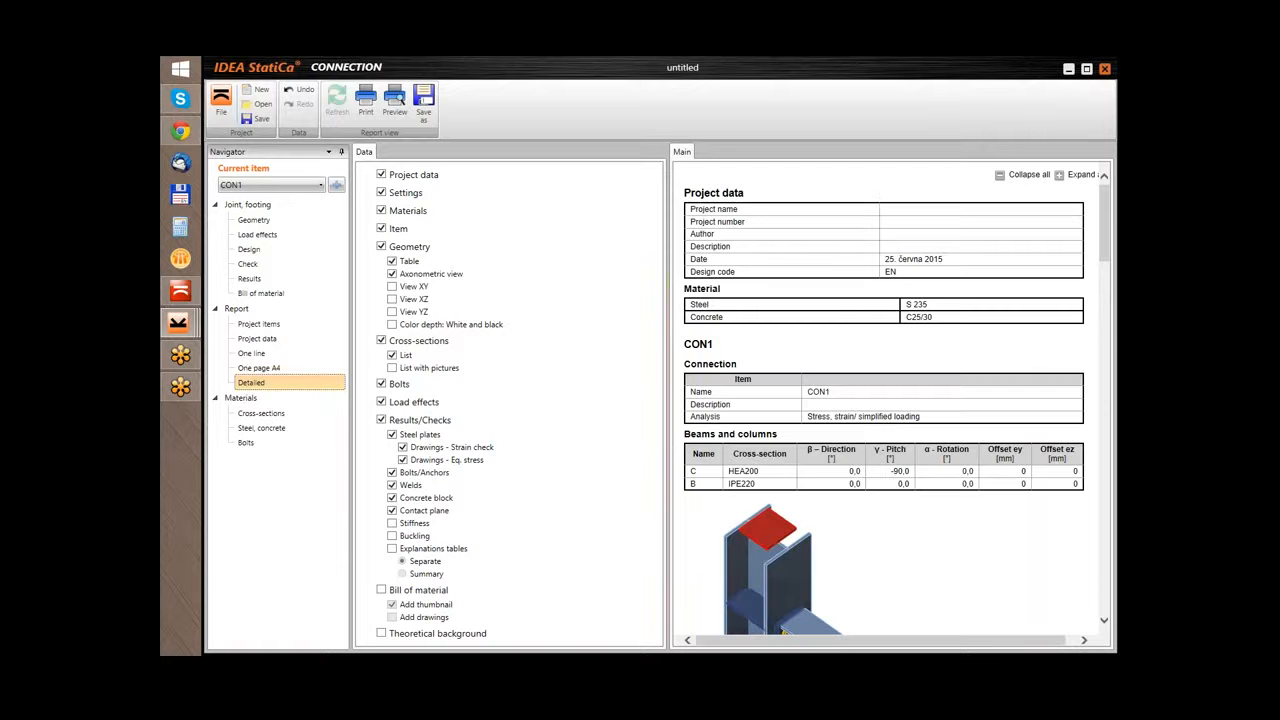
left_click_drag(667, 345, 600, 345)
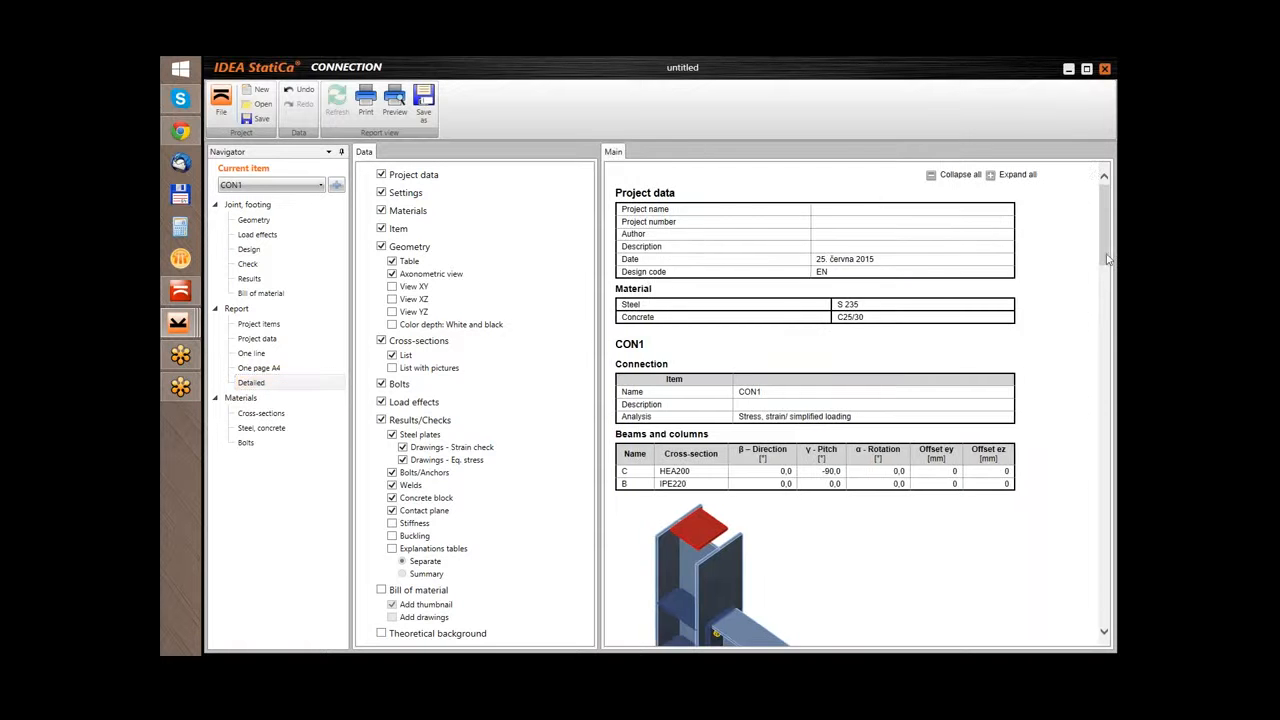
left_click_drag(1105, 232, 1107, 560)
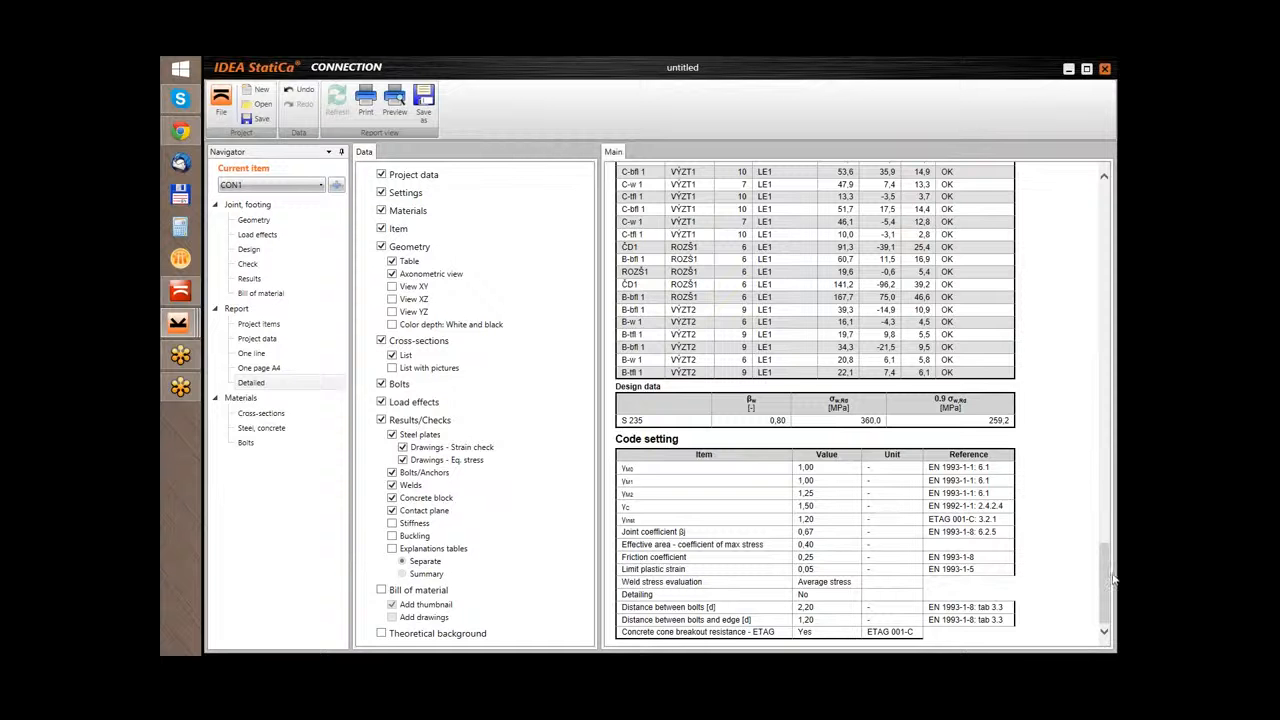
left_click_drag(1110, 580, 1110, 210)
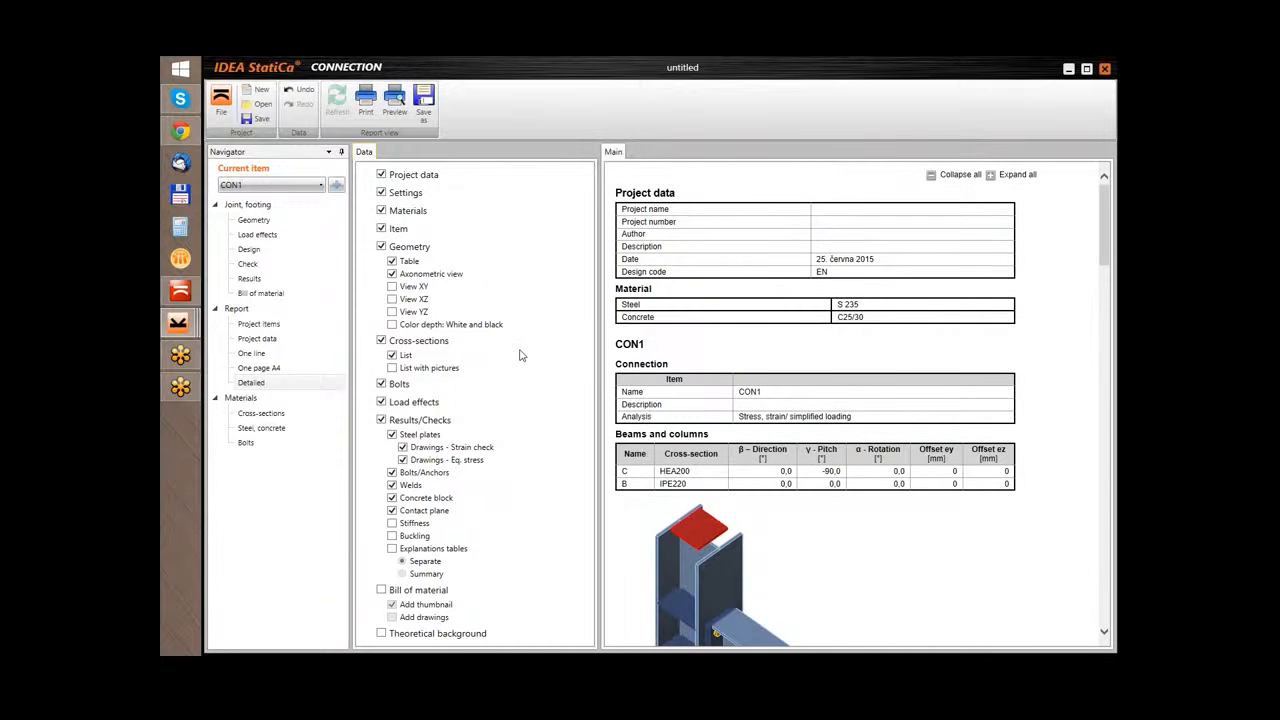